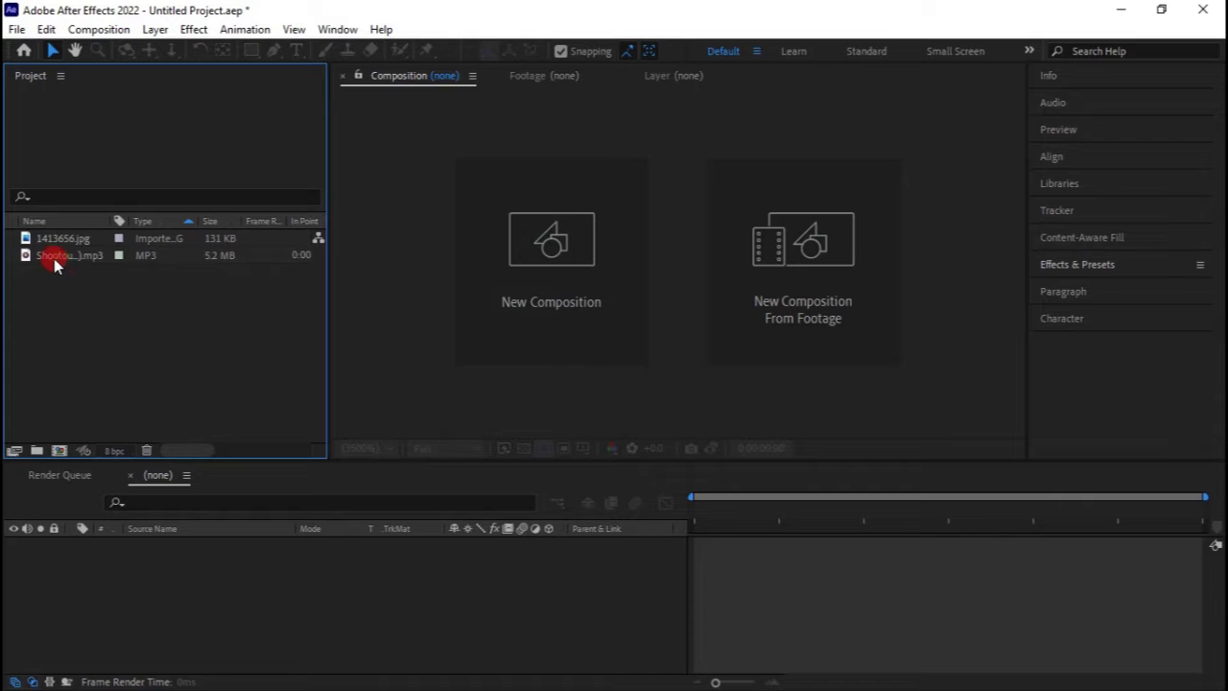
- Create a new composition from the Shootout mp3 music file
left_click_drag(54, 258, 56, 448)
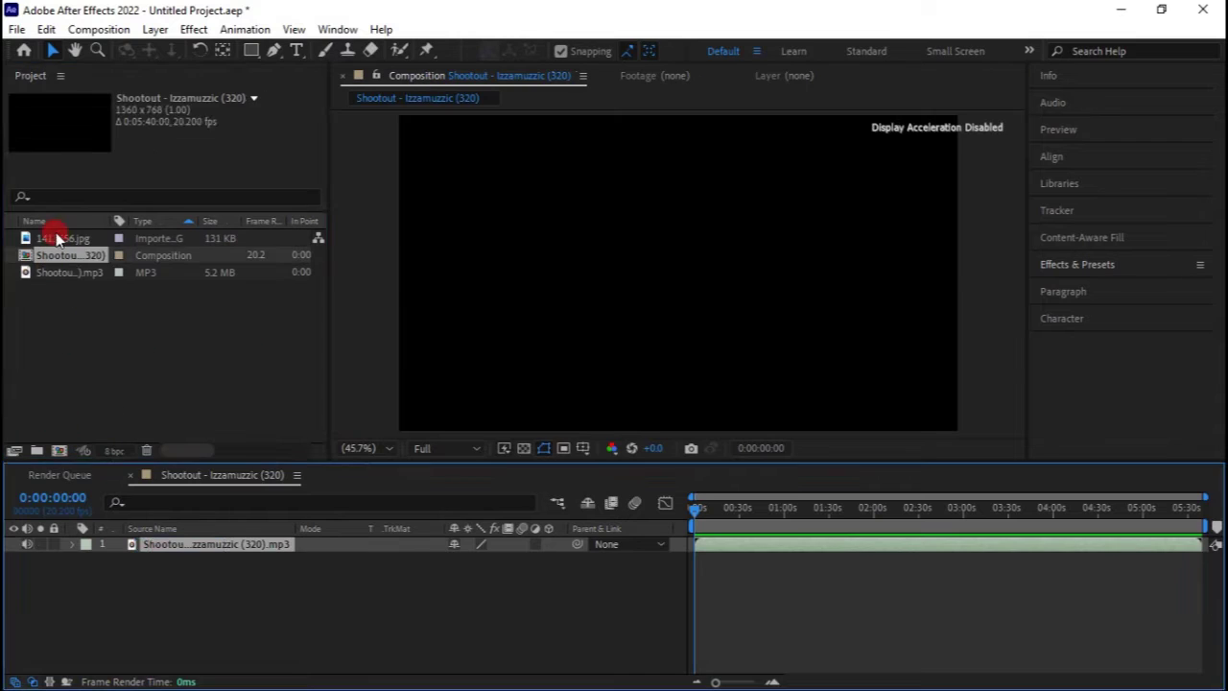
- Add the forest photo below the music and scale it to 104%
left_click_drag(54, 238, 175, 581)
key("s")
left_click_drag(504, 575, 480, 574)
left_click(576, 660)
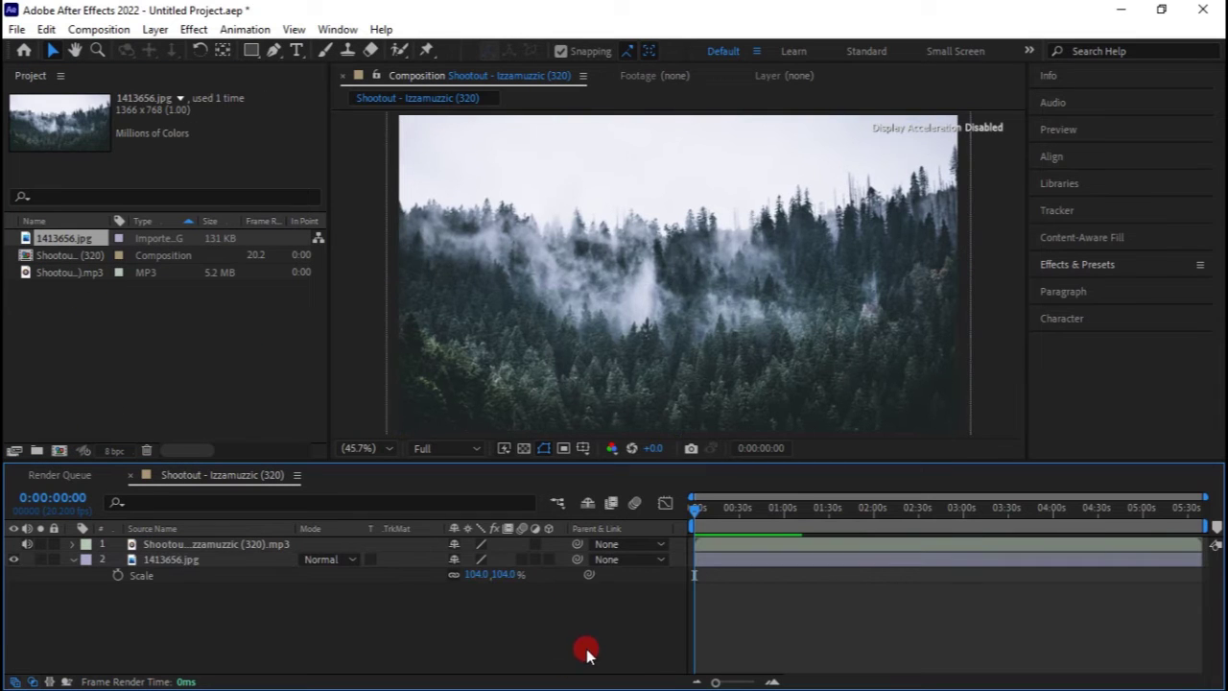
left_click(777, 559)
key("s")
left_click(748, 580)
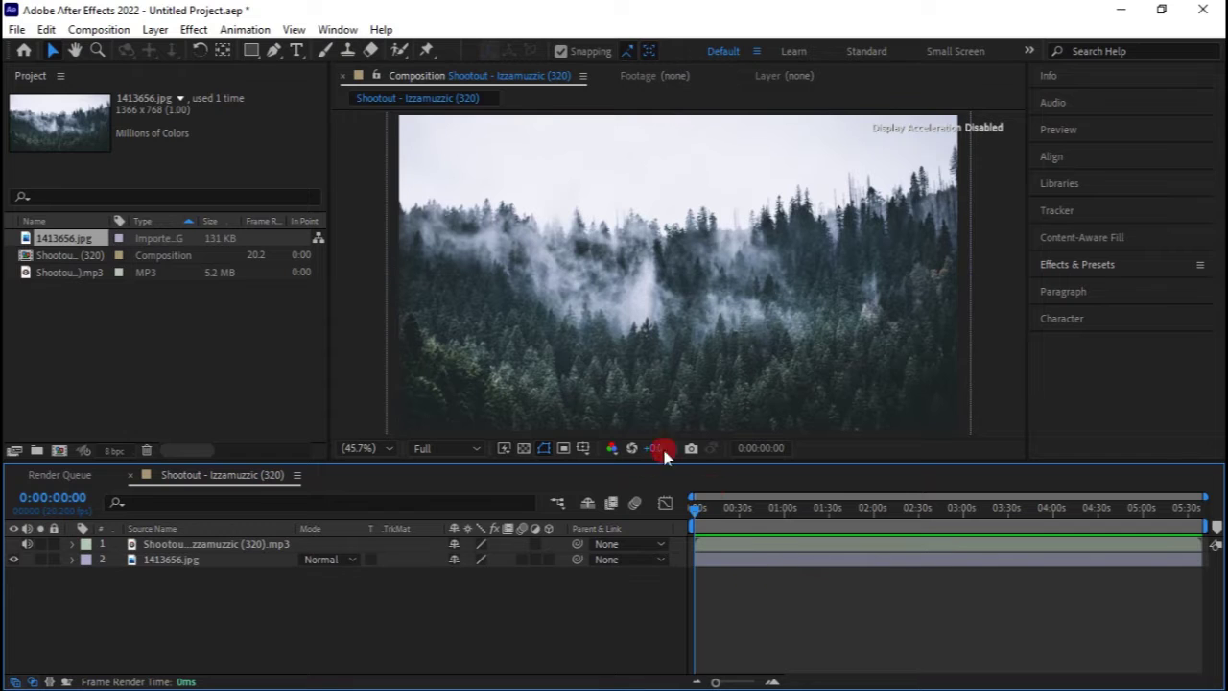
left_click(747, 564)
- Apply BCC+Shadows/Highlights to the forest photo via the 'shadow' effect search
key("ctrl+space")
type("shadow")
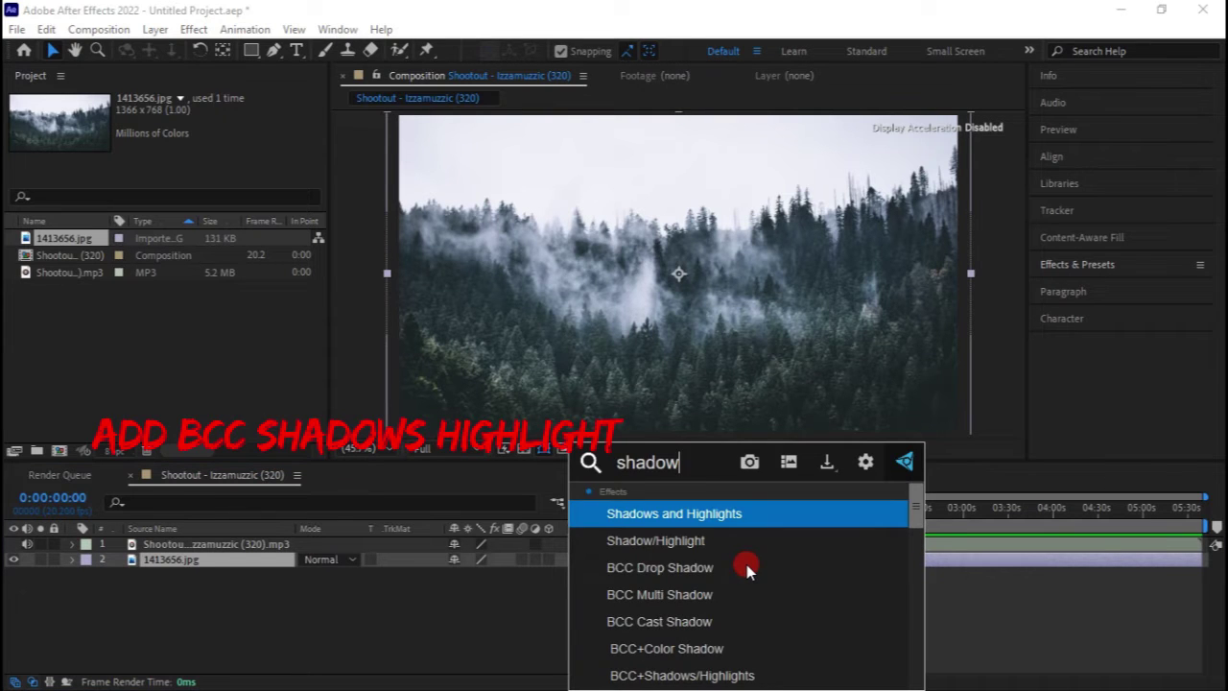
left_click(734, 633)
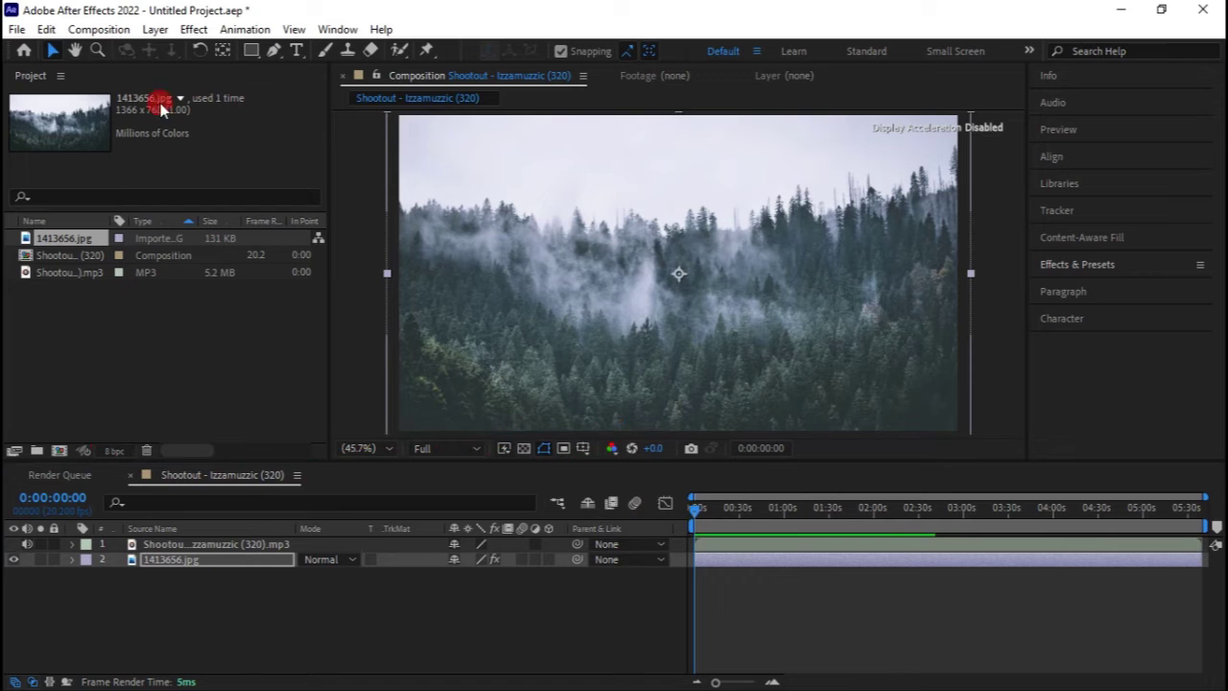
left_click(72, 559)
left_click(88, 575)
- Set Shadows to 0, 30, 5 and Highlights to 50, 75, 90
double_click(171, 591)
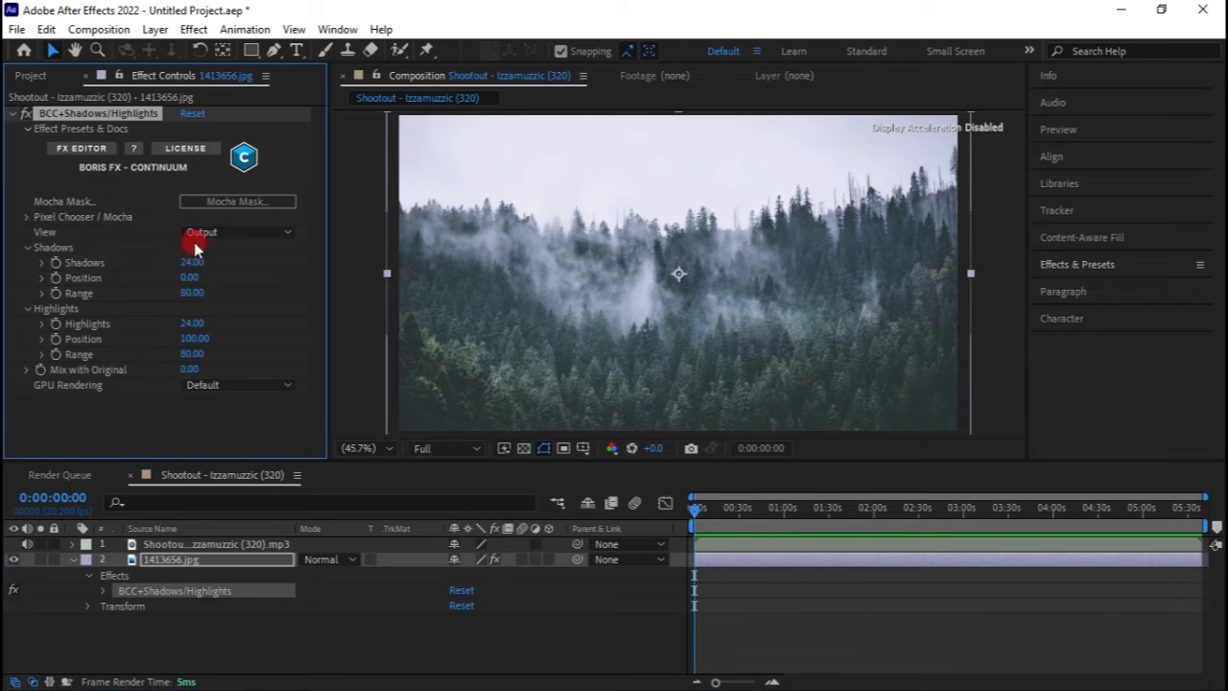
type("0")
left_click(193, 278)
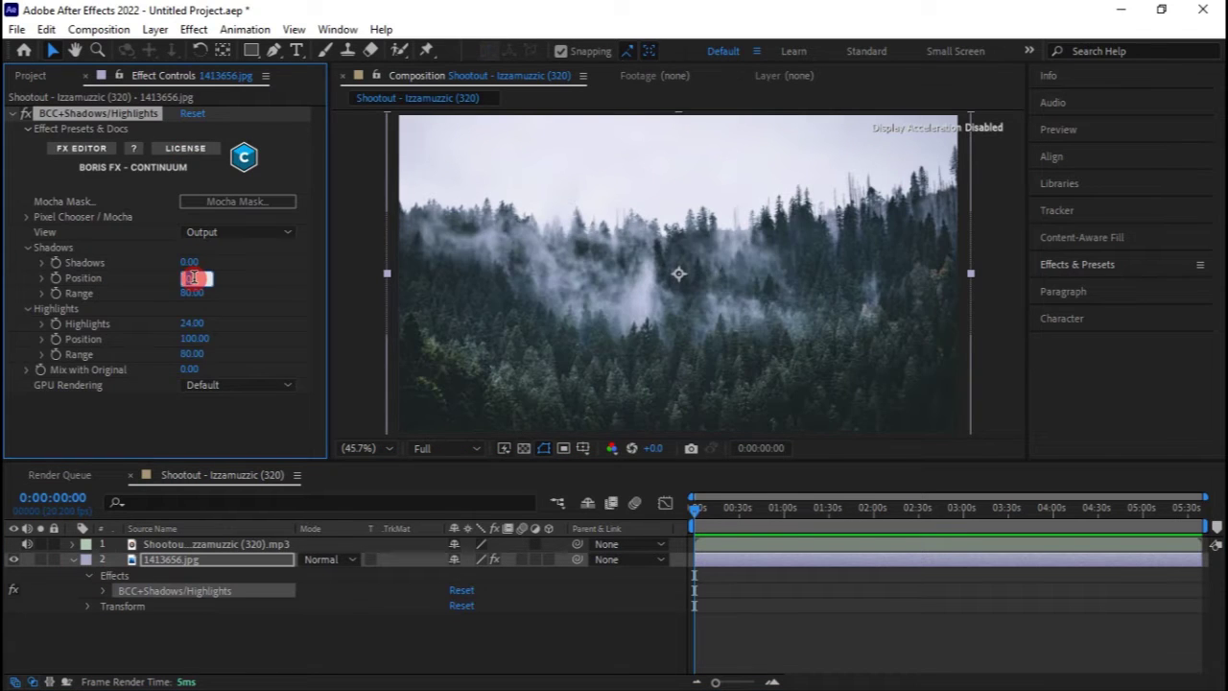
left_click(197, 297)
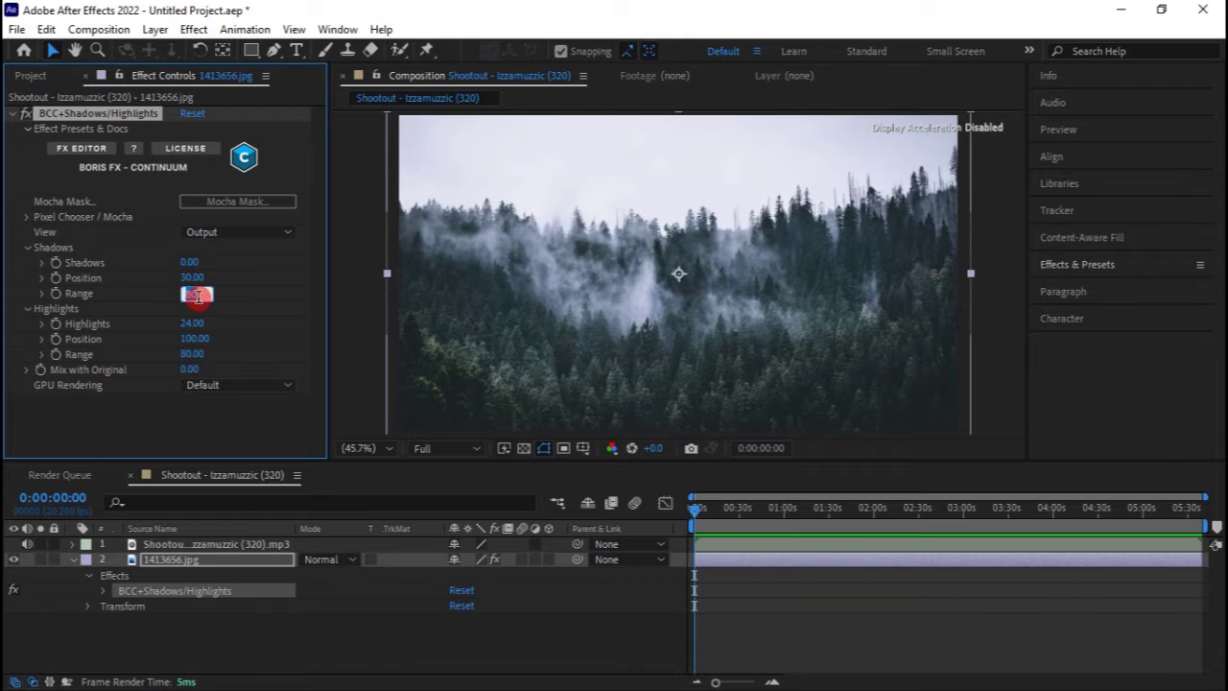
type("5")
left_click(198, 327)
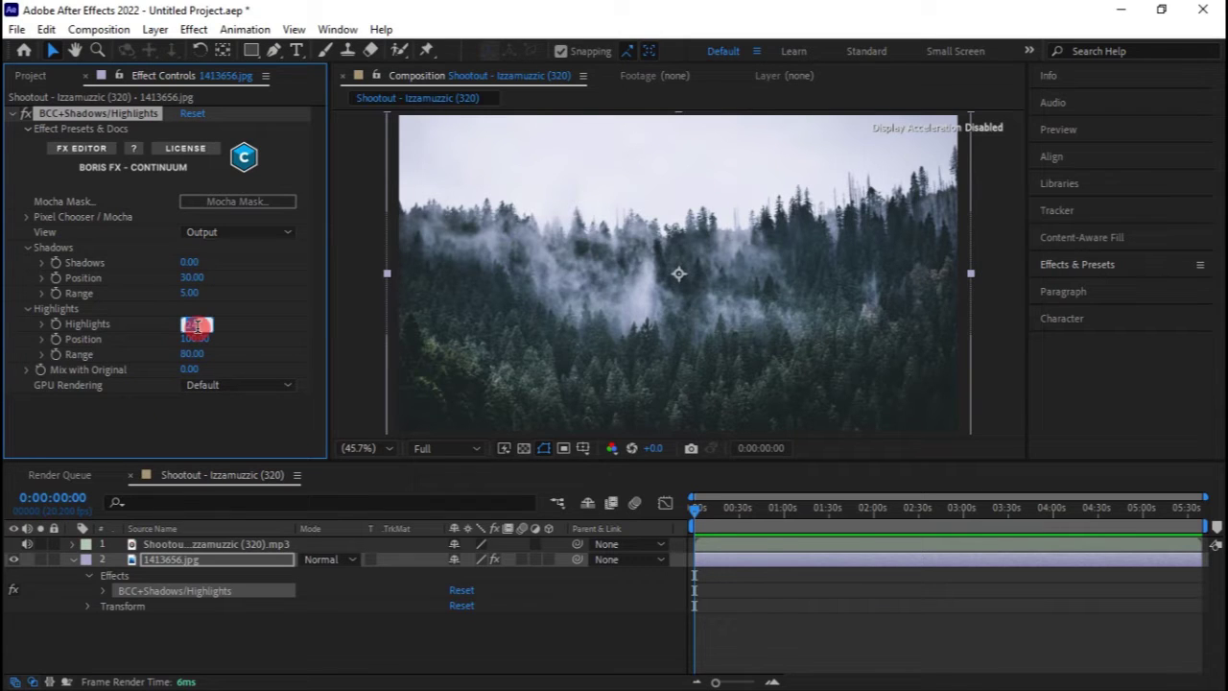
left_click(195, 339)
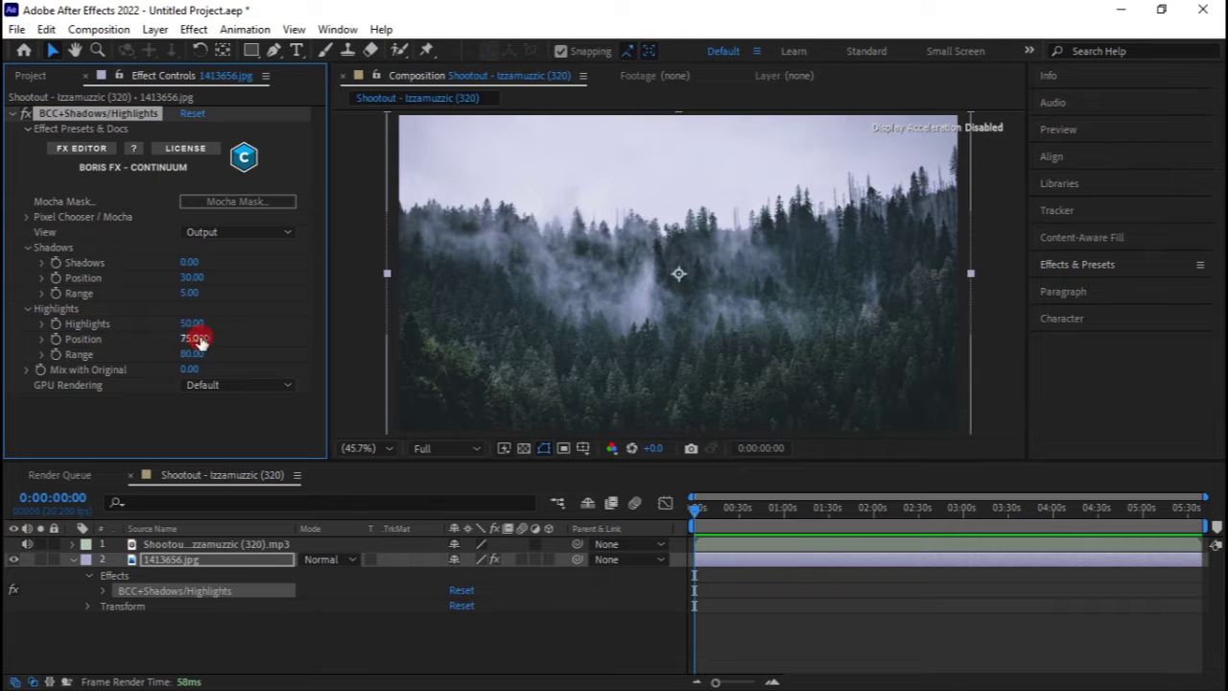
left_click(193, 353)
type("90")
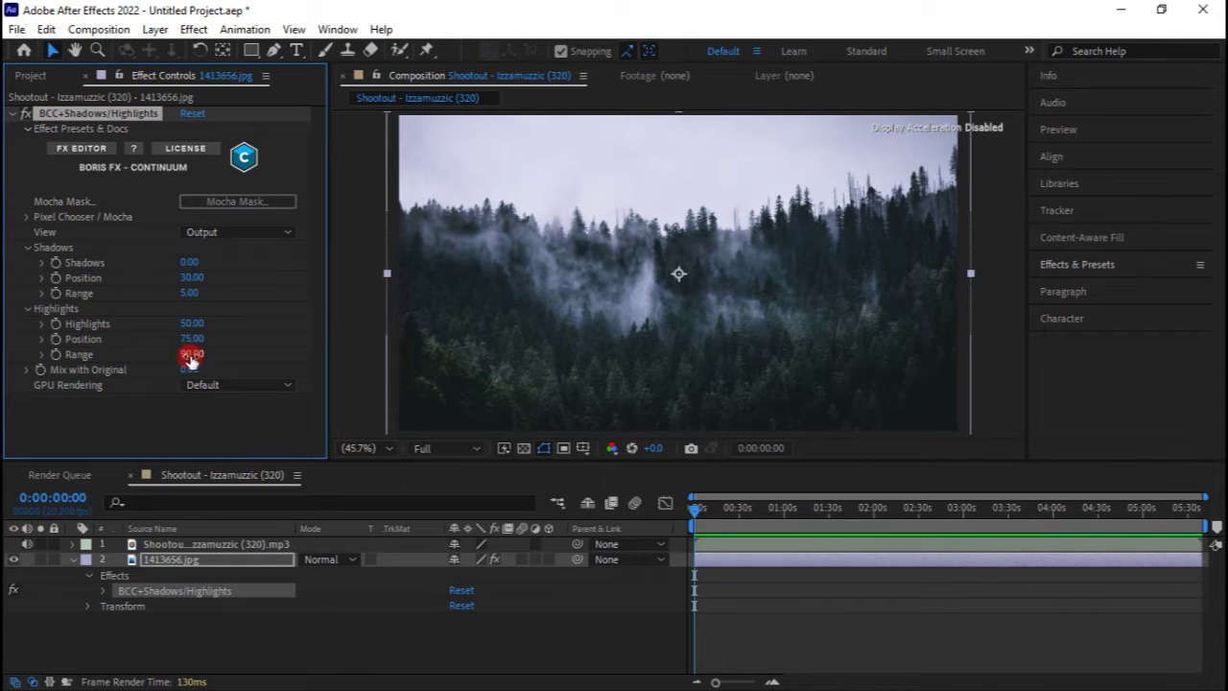
left_click(248, 431)
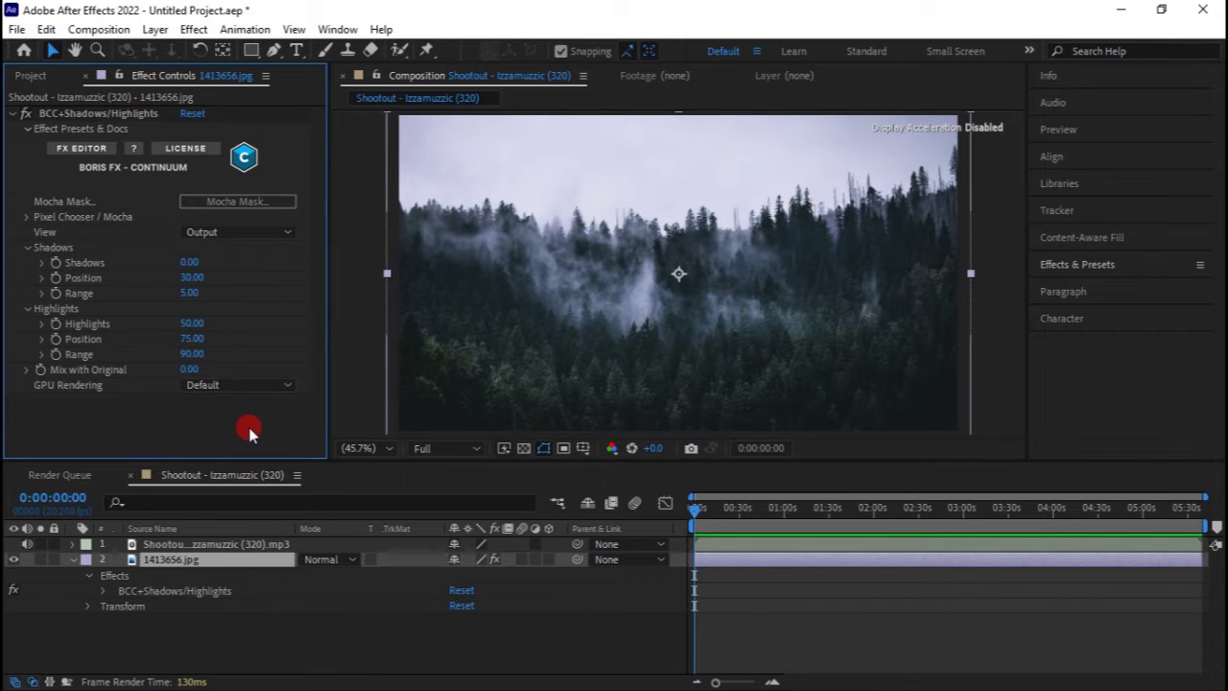
left_click(14, 114)
left_click(730, 561)
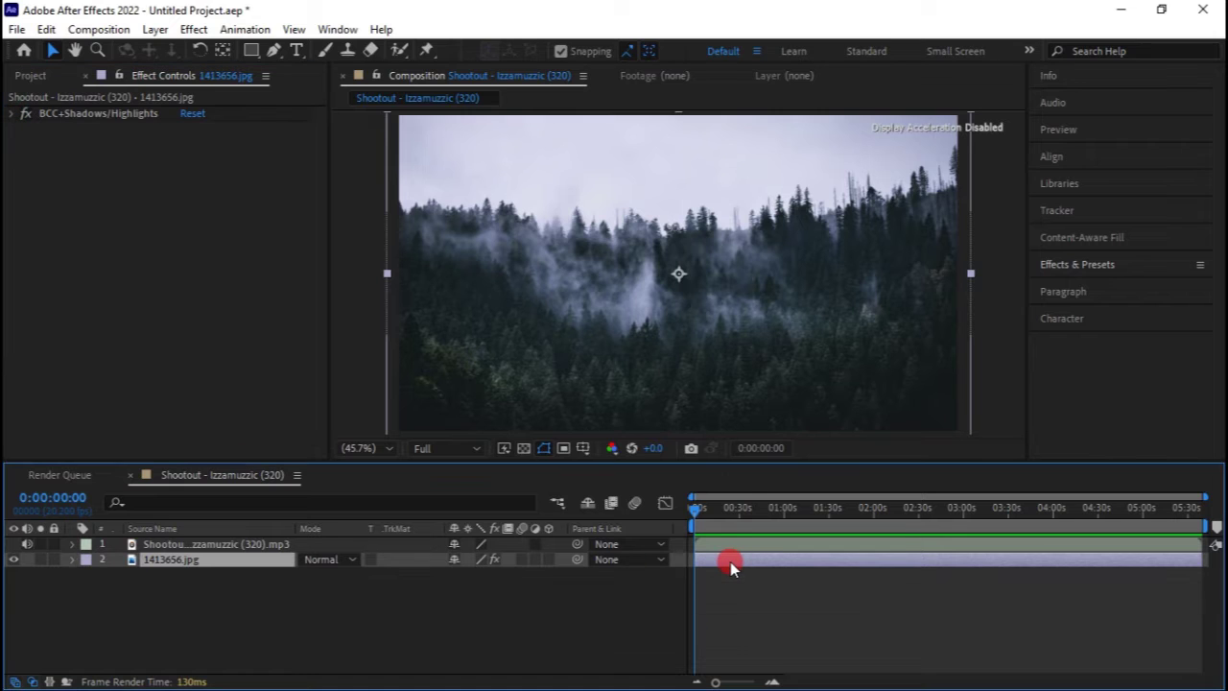
- Apply BCC+Multi-Star to the forest photo via the 'multi' effect search
key("ctrl+space")
type("multi")
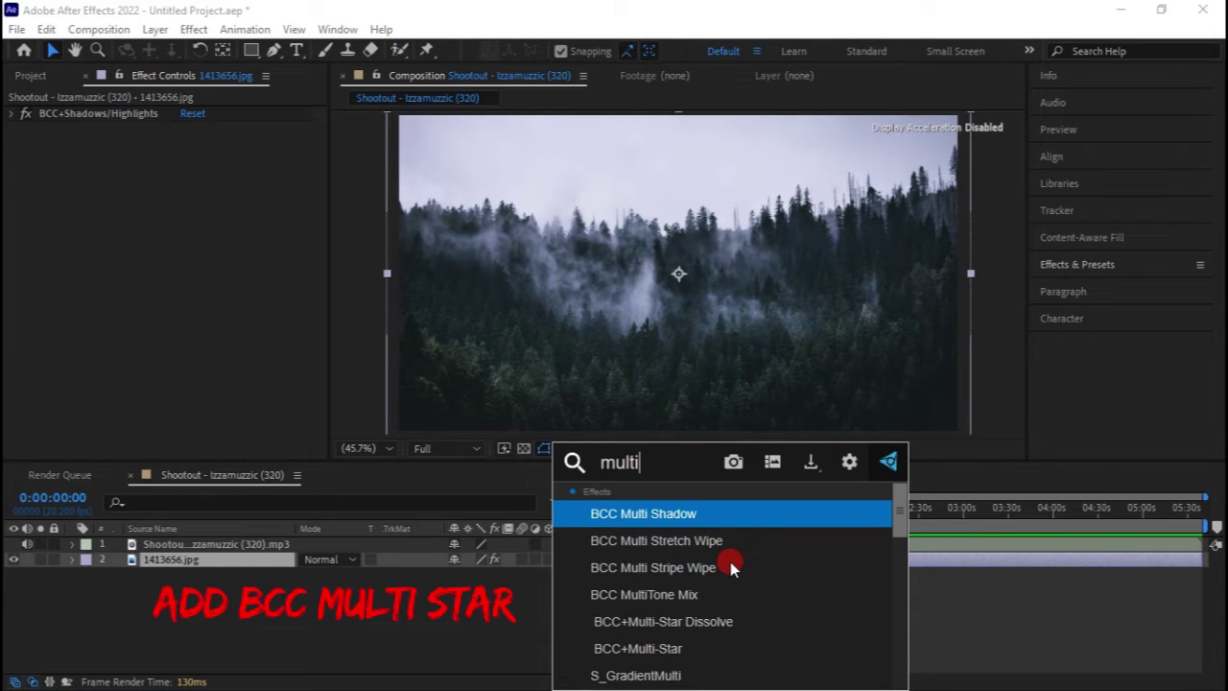
left_click(633, 648)
- Set Multi-Star Brightness 190, Size 2 and Angle 60
left_click(196, 277)
left_click(192, 292)
type("12")
left_click(195, 308)
left_click(192, 323)
type("60")
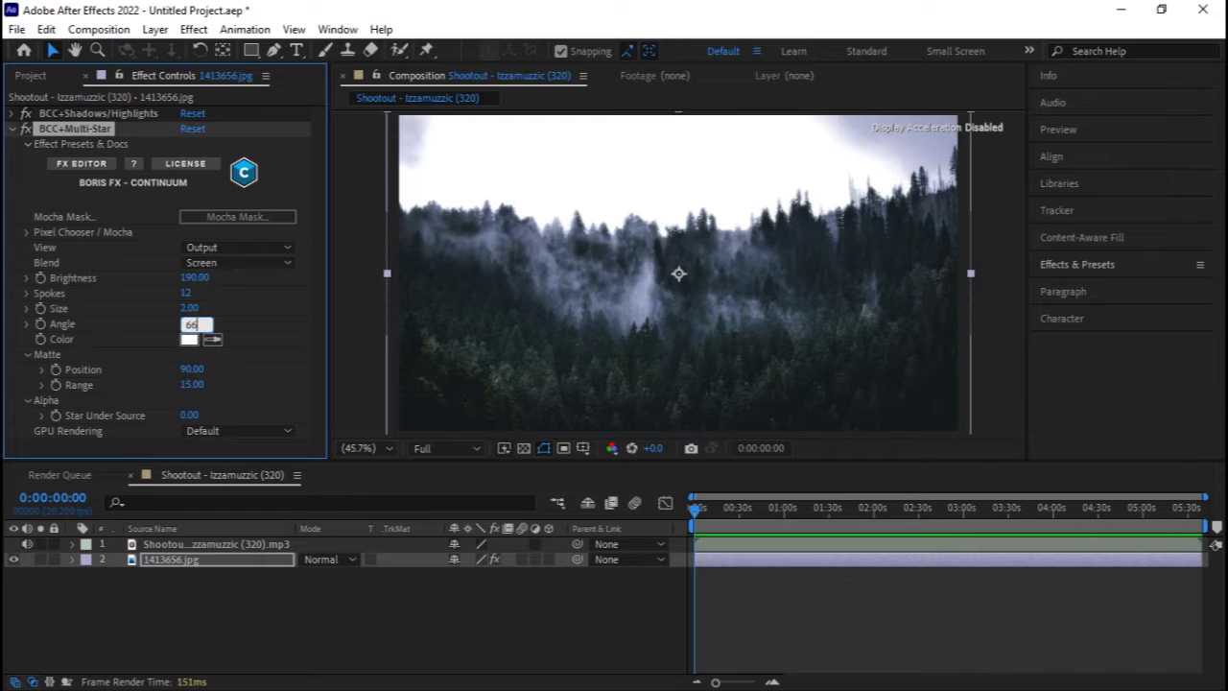
- Set Matte Position 95 and Matte Range 13, and reduce the star to 5 spokes
left_click_drag(192, 371, 192, 376)
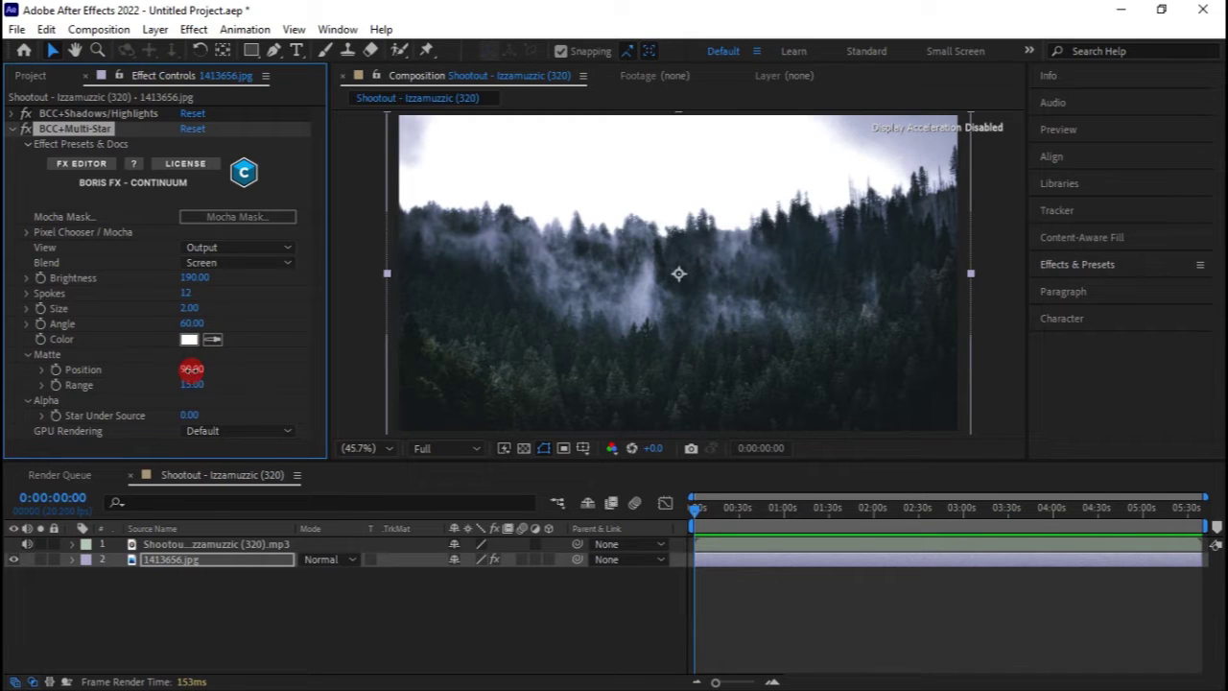
type("95")
left_click(191, 384)
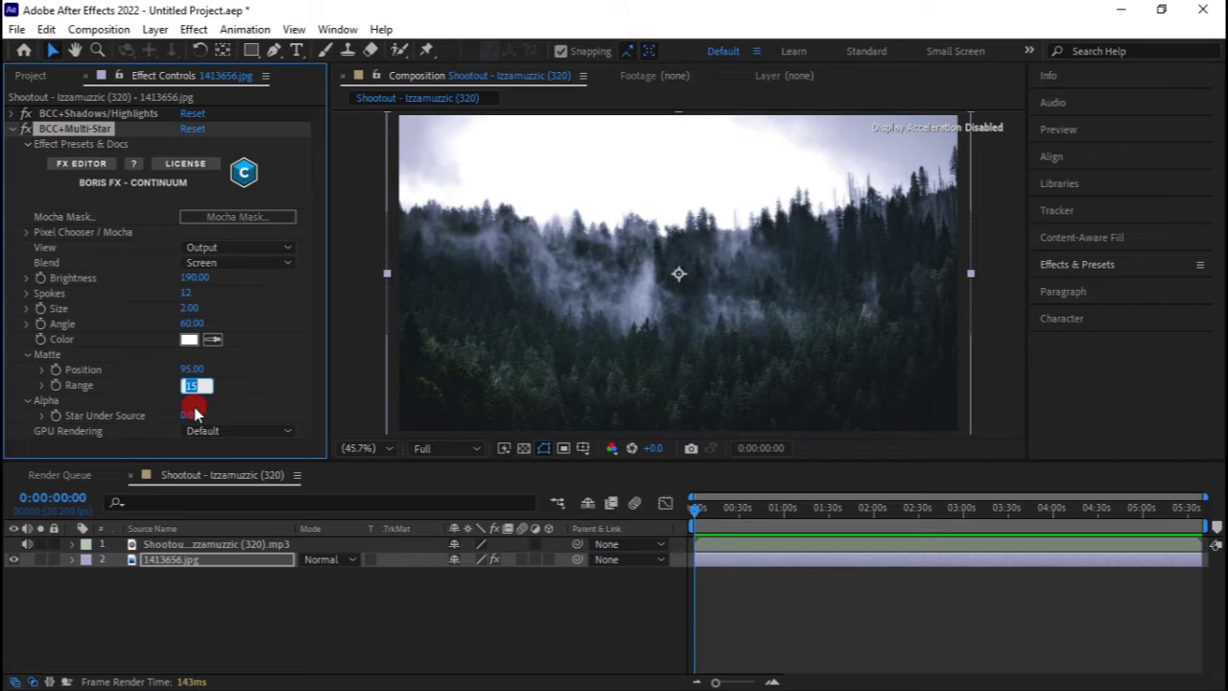
type("00")
left_click(202, 386)
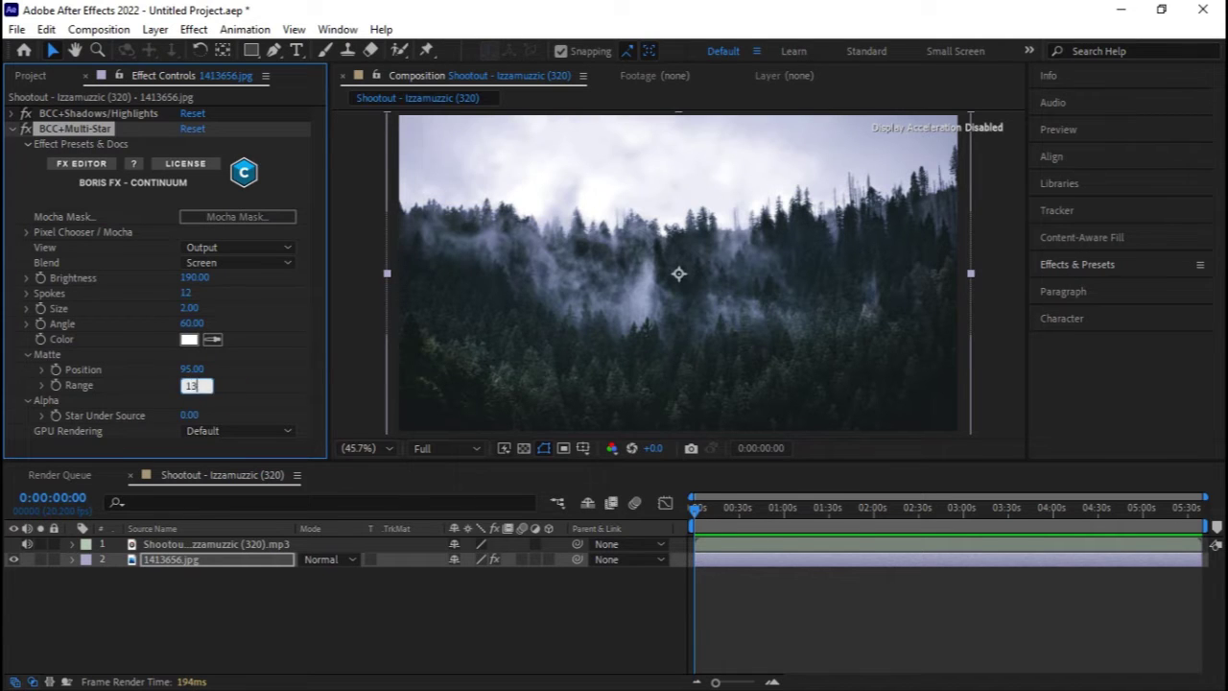
left_click(202, 403)
left_click(187, 310)
type("5")
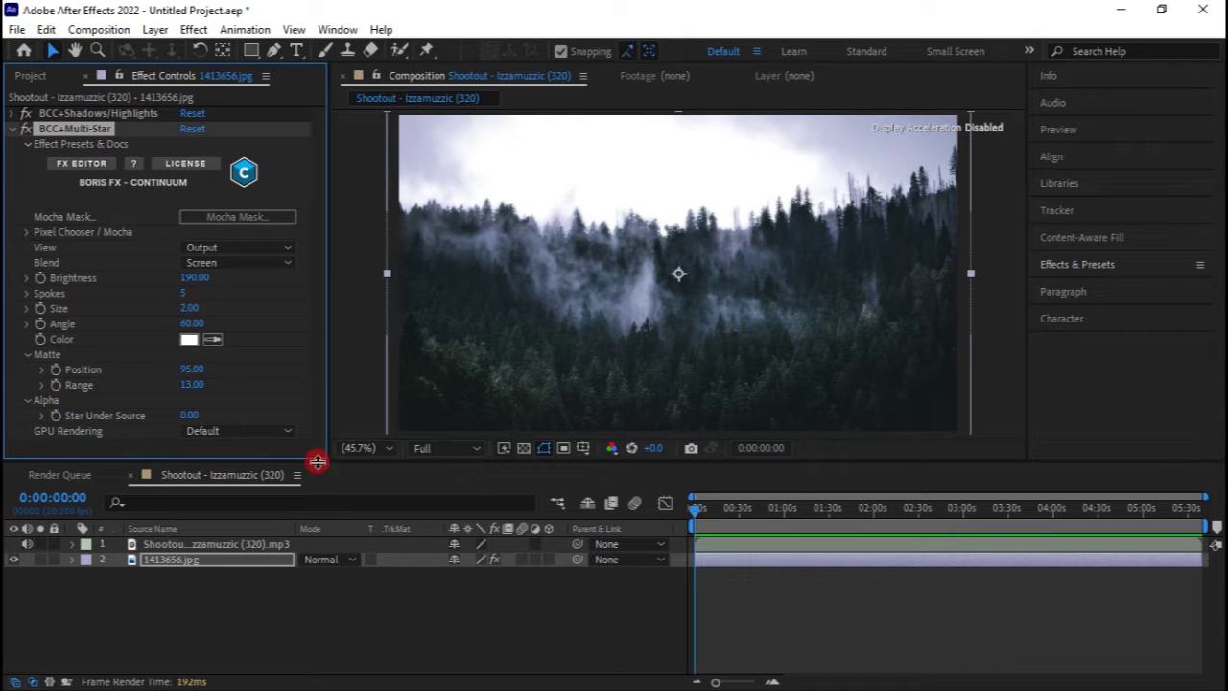
left_click(469, 620)
- Toggle the photo's effects off and on to compare the grade
left_click(496, 561)
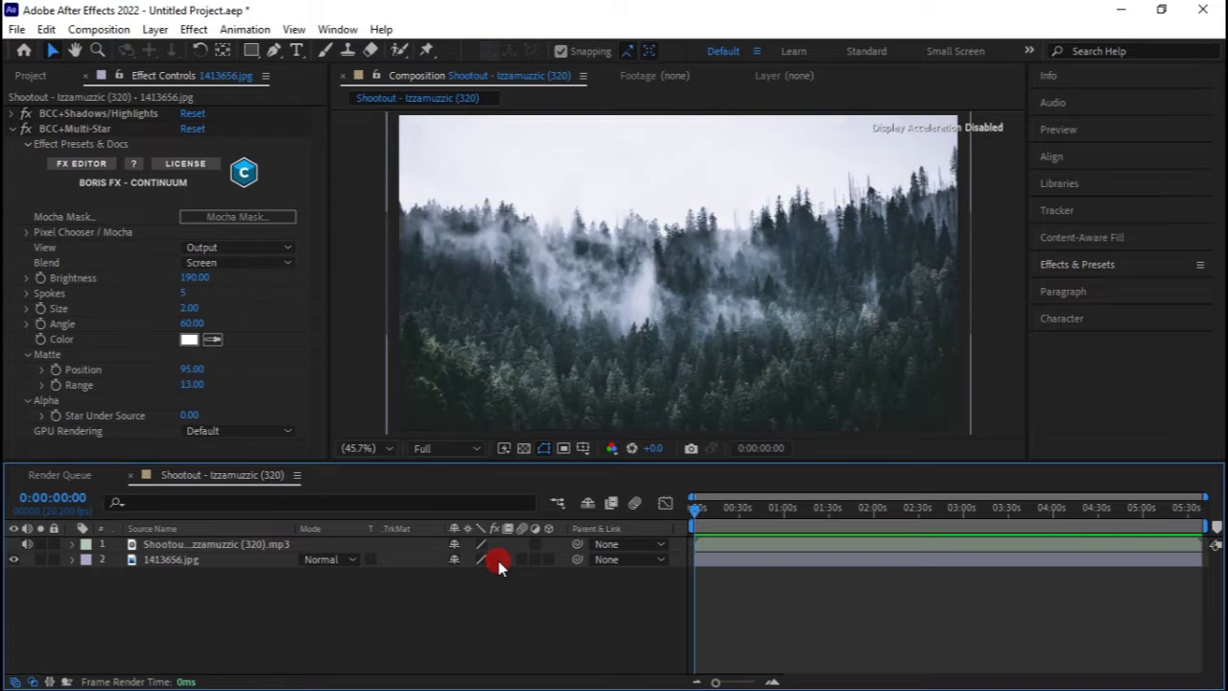
left_click(497, 560)
left_click(498, 560)
left_click(498, 560)
left_click(498, 560)
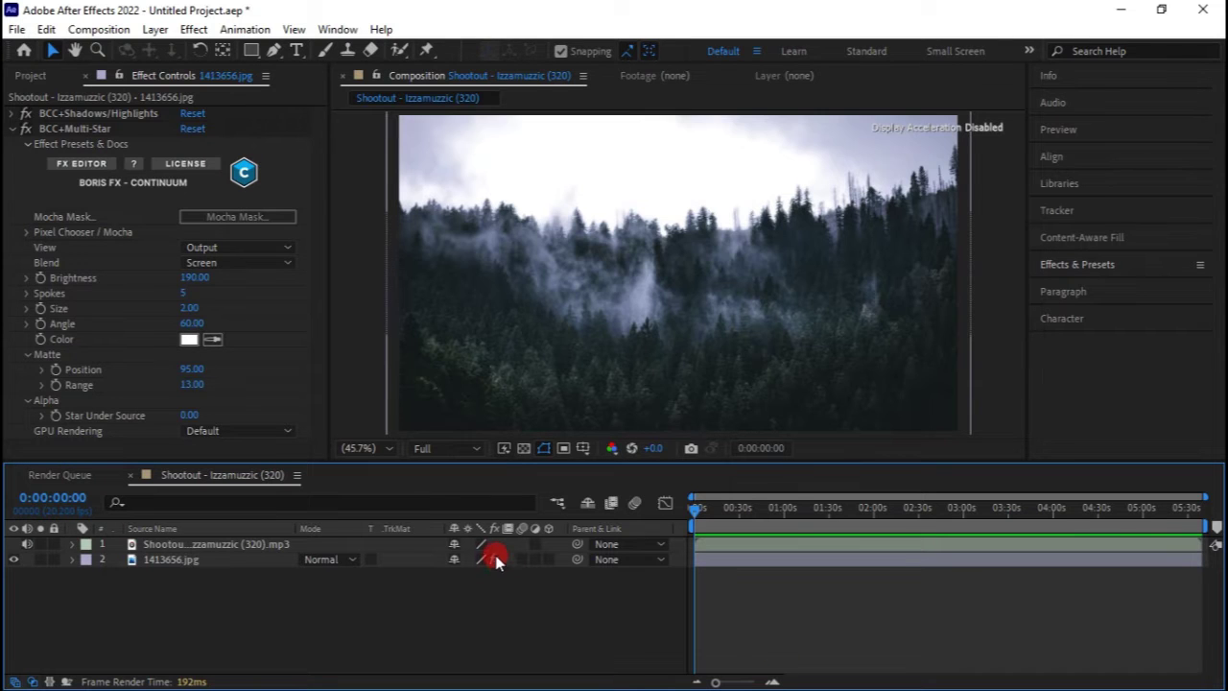
- Convert the music layer's audio to keyframes, creating an Audio Amplitude layer
right_click(715, 554)
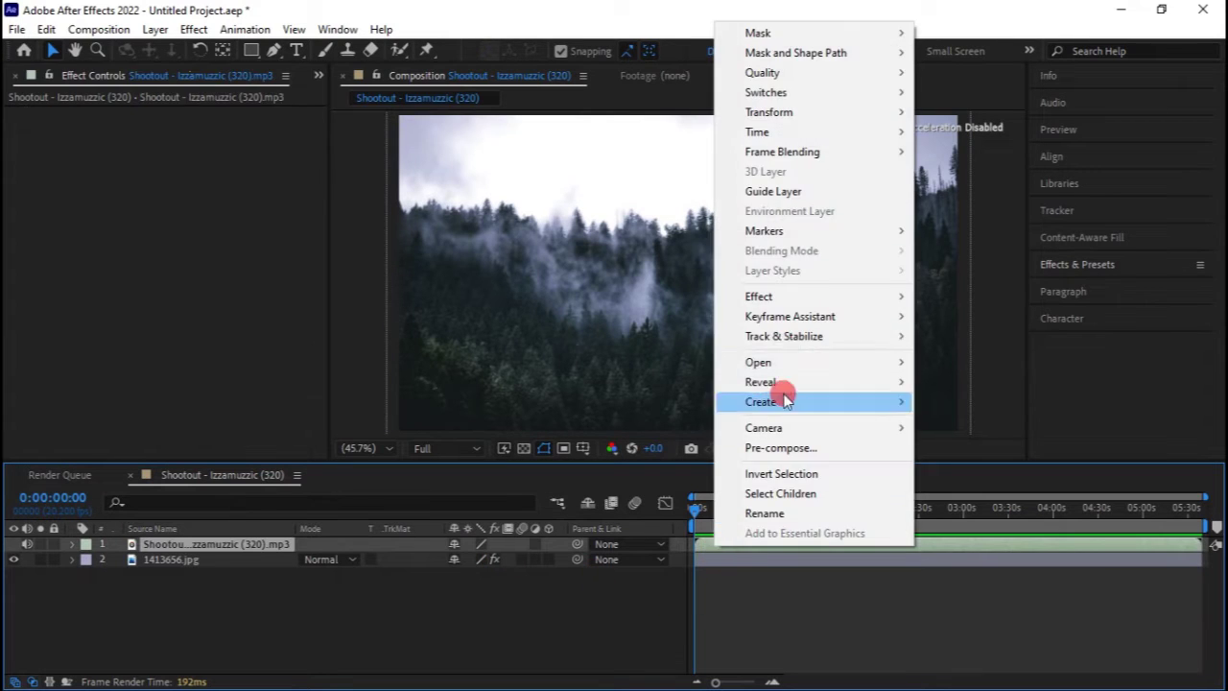
mouse_move(782, 313)
left_click(979, 312)
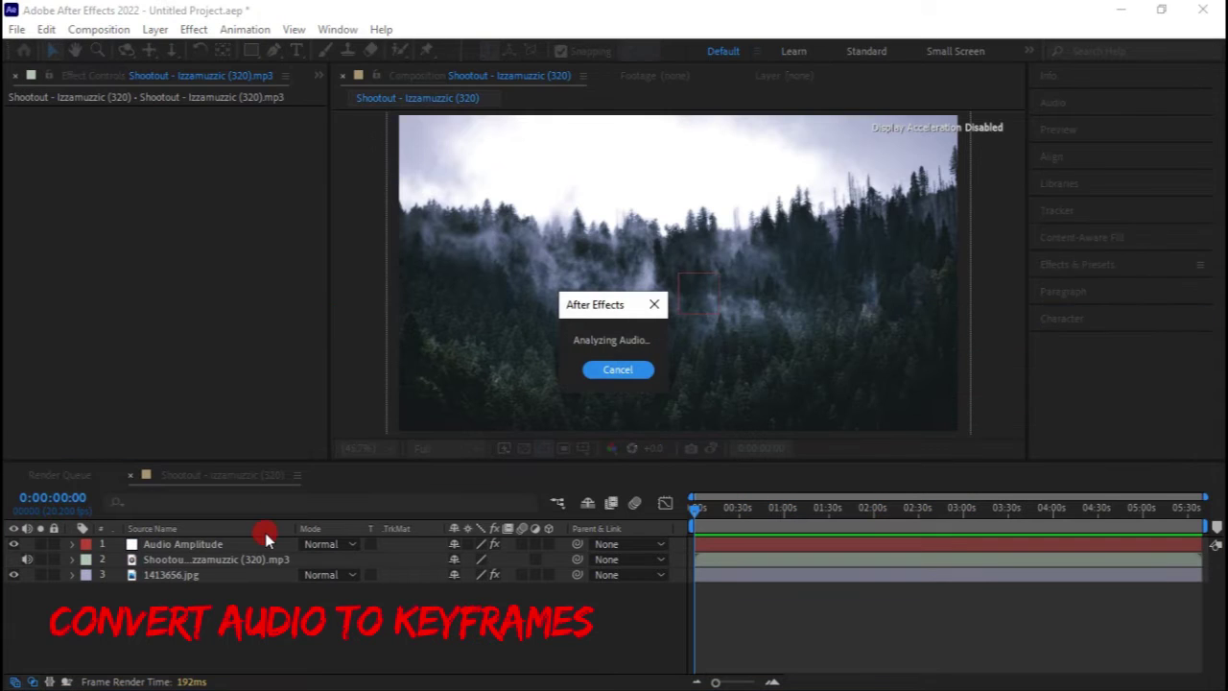
- Add a new adjustment layer and move Audio Amplitude above it
right_click(257, 619)
mouse_move(316, 412)
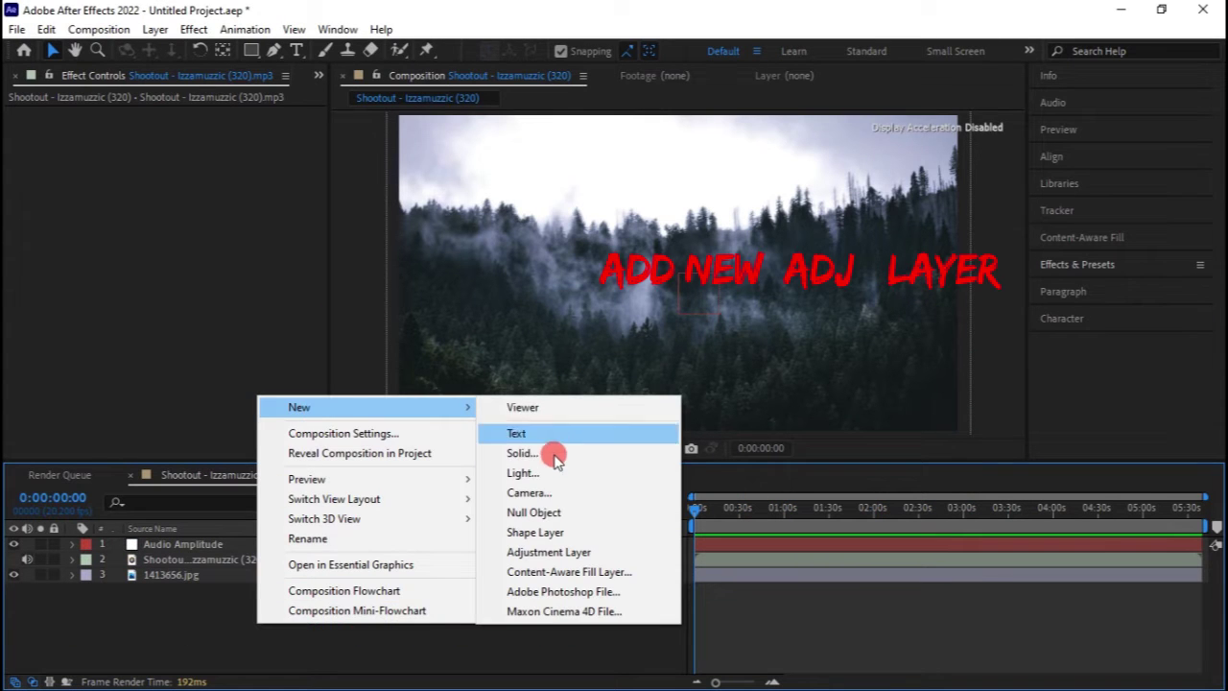
left_click(546, 551)
left_click_drag(164, 557, 165, 544)
- Delete the Left Channel and Right Channel effects from Audio Amplitude
key("u")
left_click(170, 563)
key("Delete")
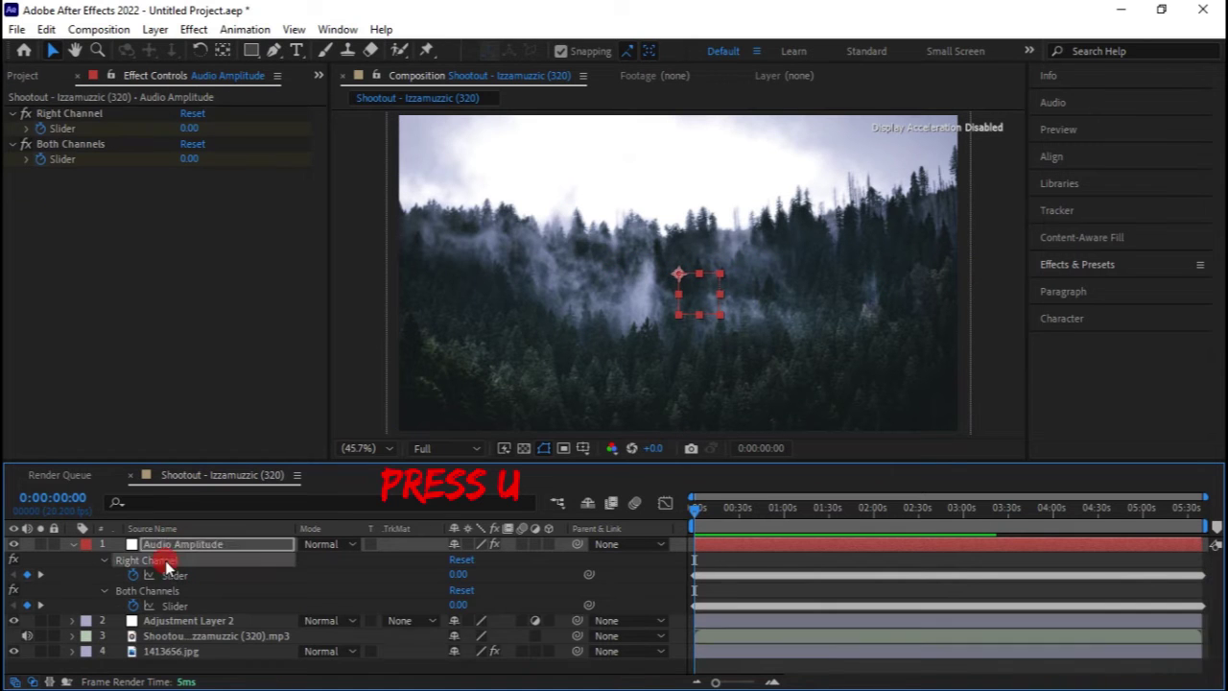
key("Delete")
left_click(174, 589)
- Apply Exposure to the adjustment layer and pickwhip its expression to the Both Channels slider
key("ctrl+space")
type("ex")
left_click(153, 540)
left_click(56, 158, "alt")
left_click_drag(588, 649, 205, 566)
left_click(745, 663)
- Write the Exposure expression as 'var o =' the slider, followed by linear(o, ...)
type("var ")
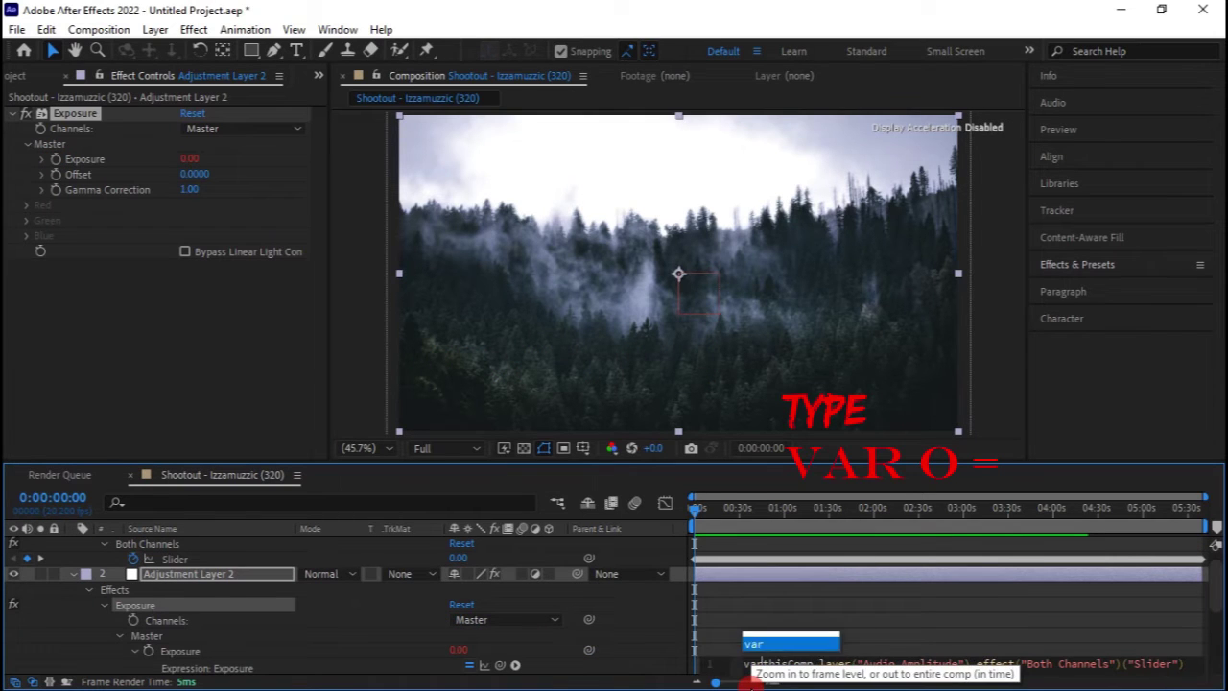
type("o =")
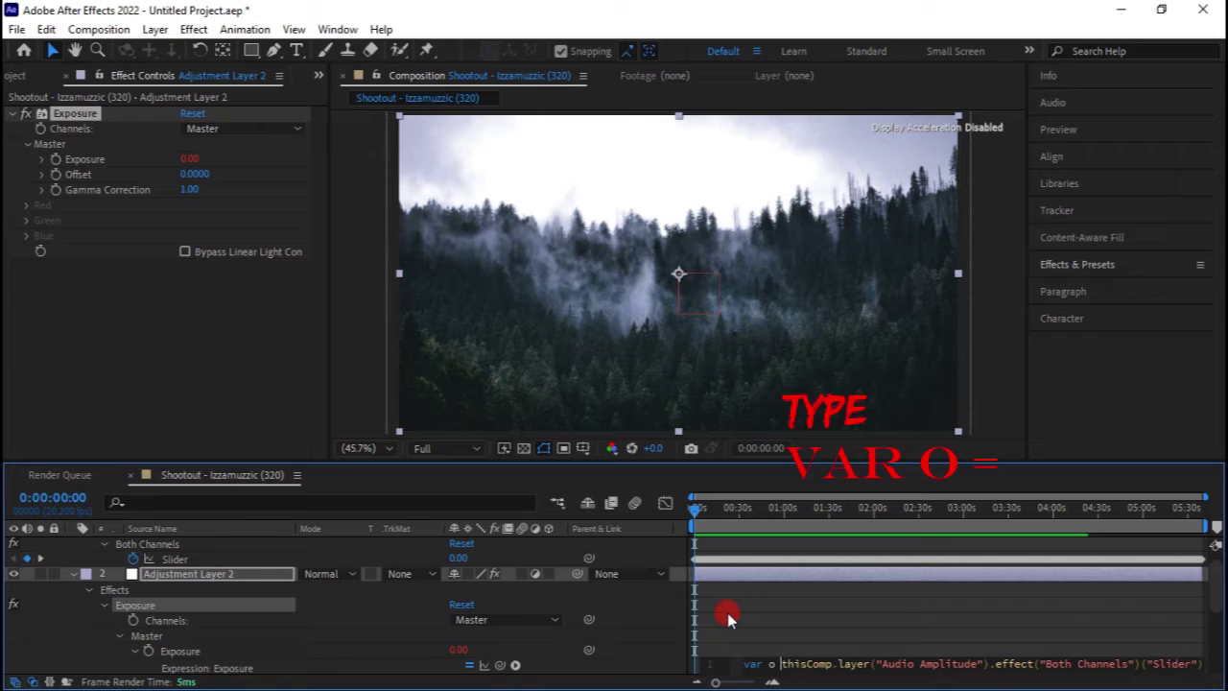
left_click(807, 663)
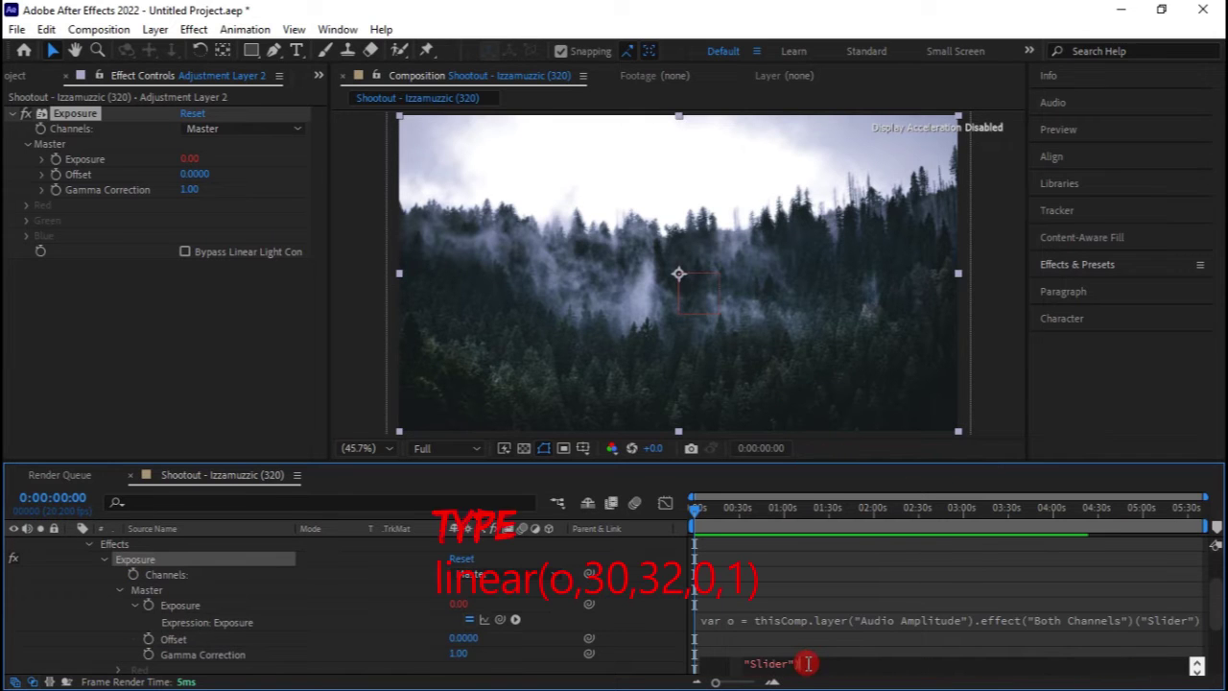
type("linear(o,30,32,0,3")
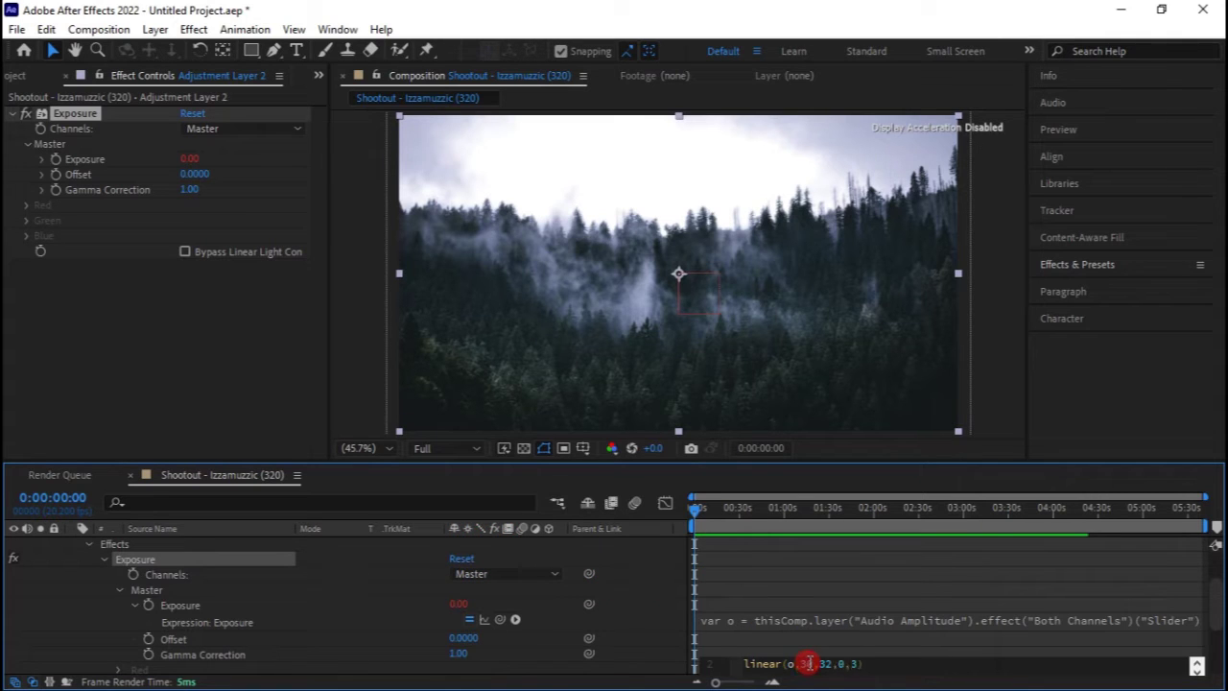
left_click(823, 582)
- Preview the flicker later in the music and change the first range value to 40
left_click(860, 509)
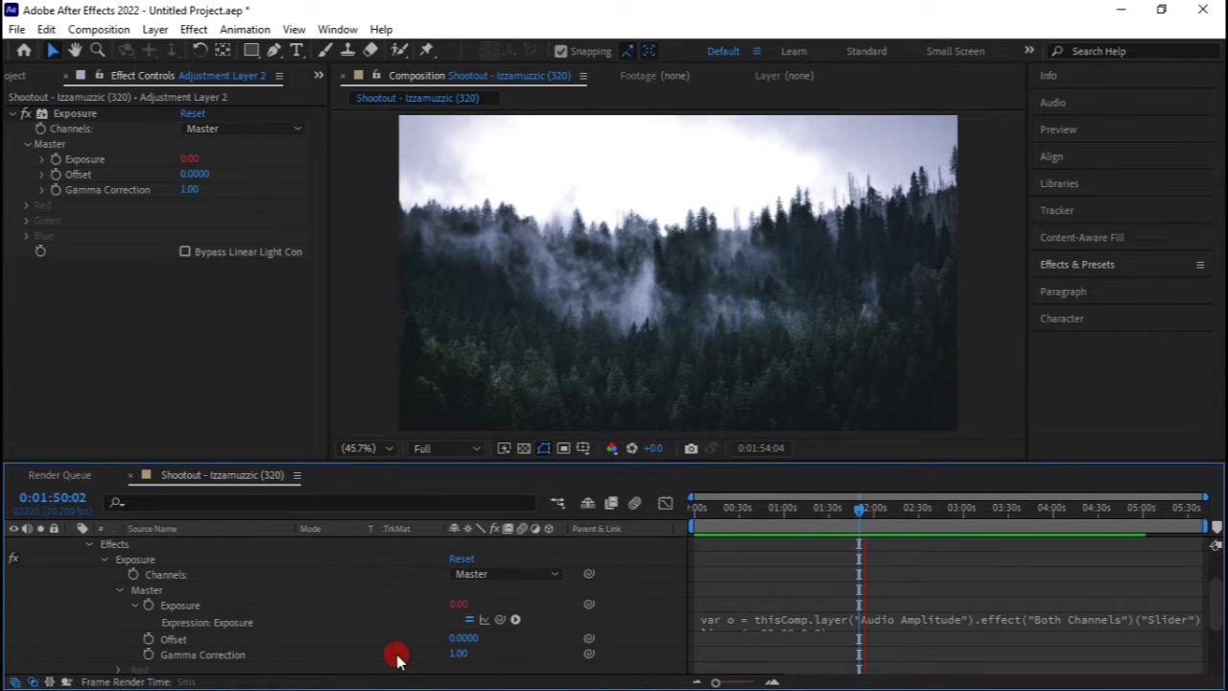
scroll(825, 576, "down", 3)
scroll(844, 626, "up", 3)
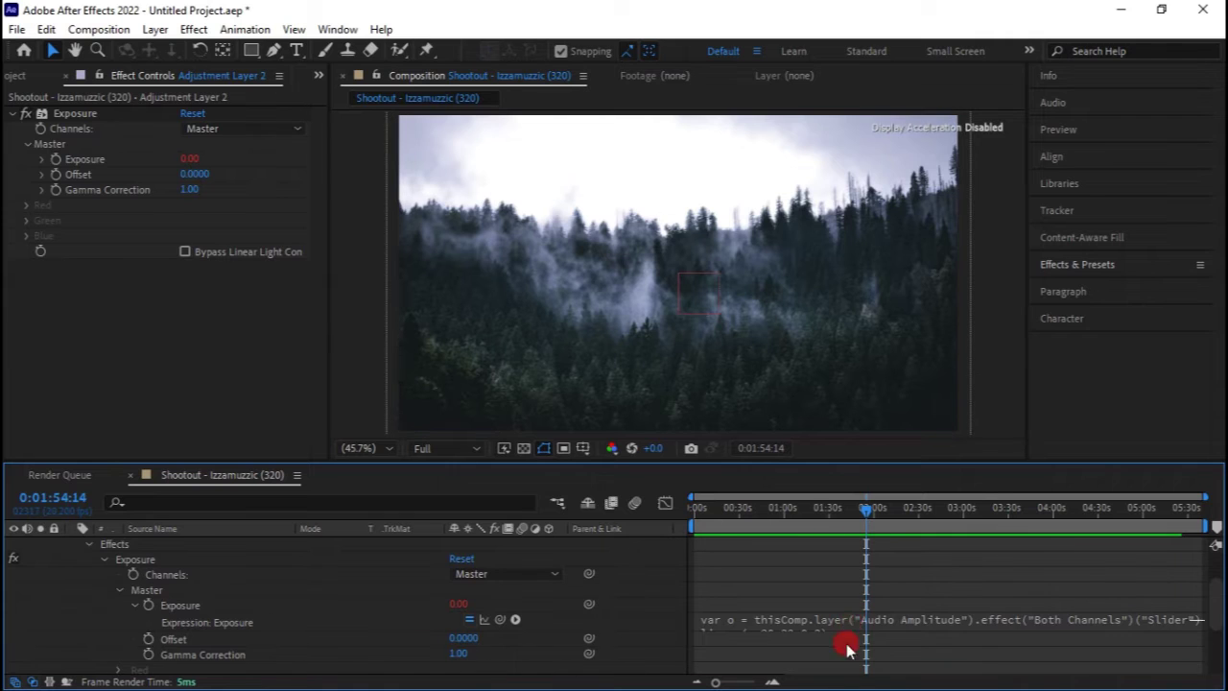
left_click(811, 649)
left_click(806, 645)
type("40,3")
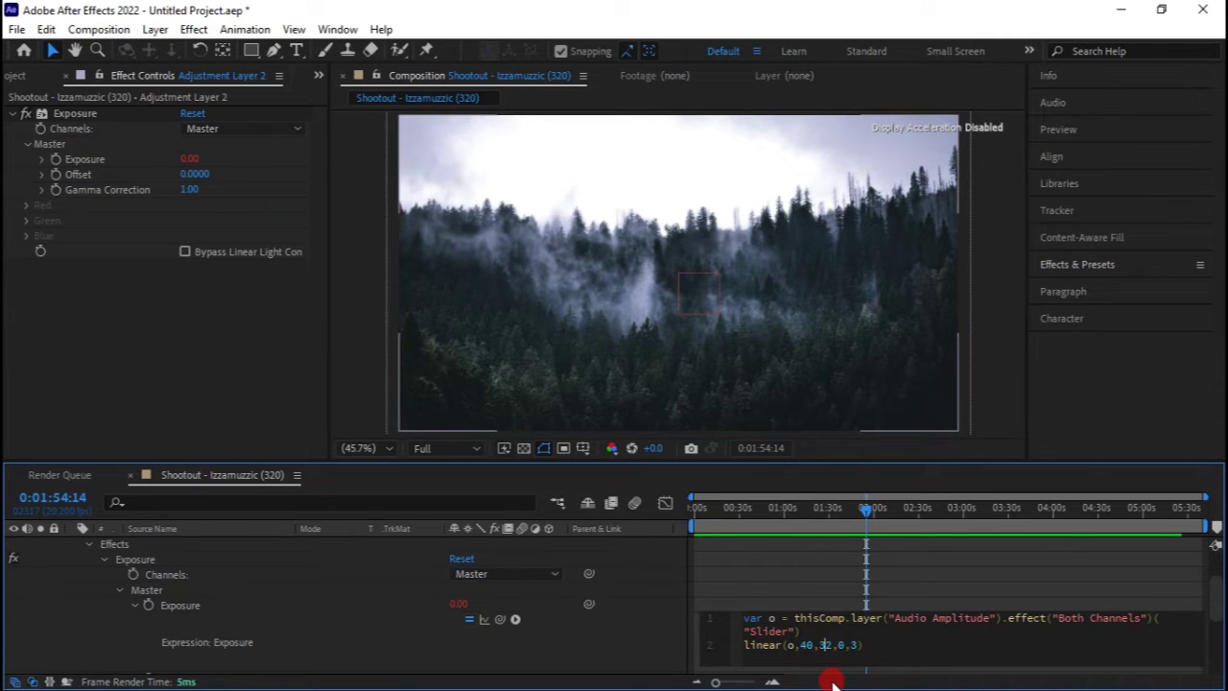
left_click_drag(867, 523, 851, 523)
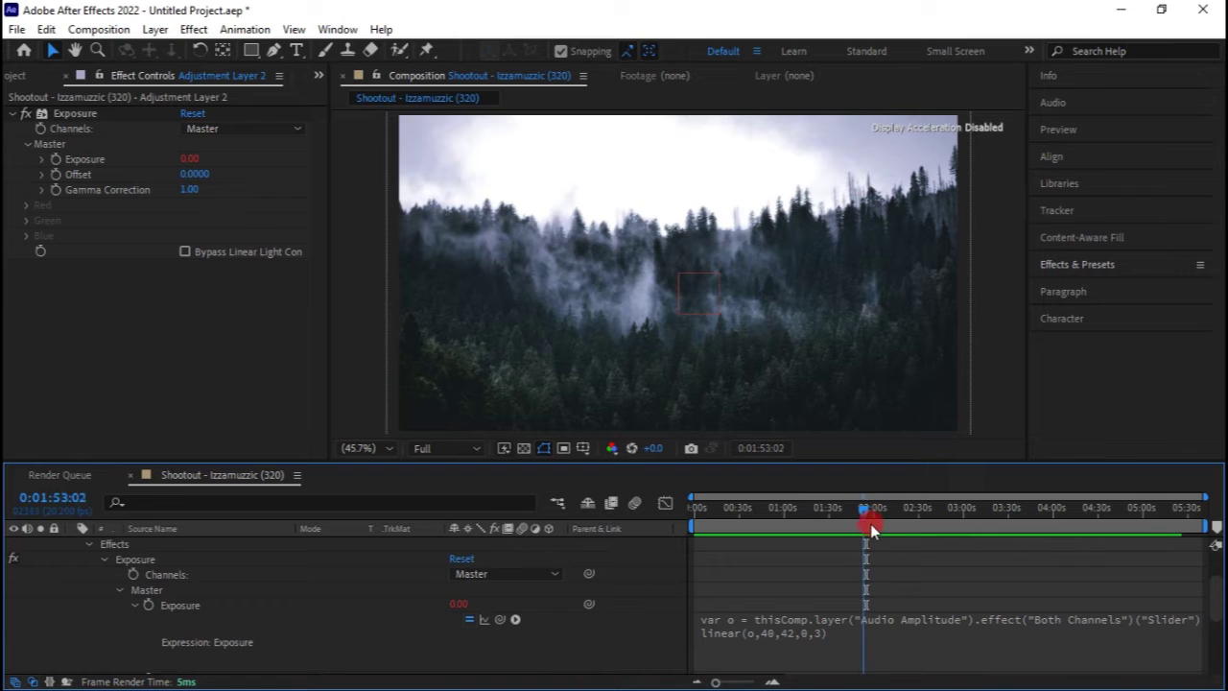
- Change a linear mapping value to 1, commit the expression, and return to the start
left_click(770, 644)
left_click(807, 649)
double_click(822, 646)
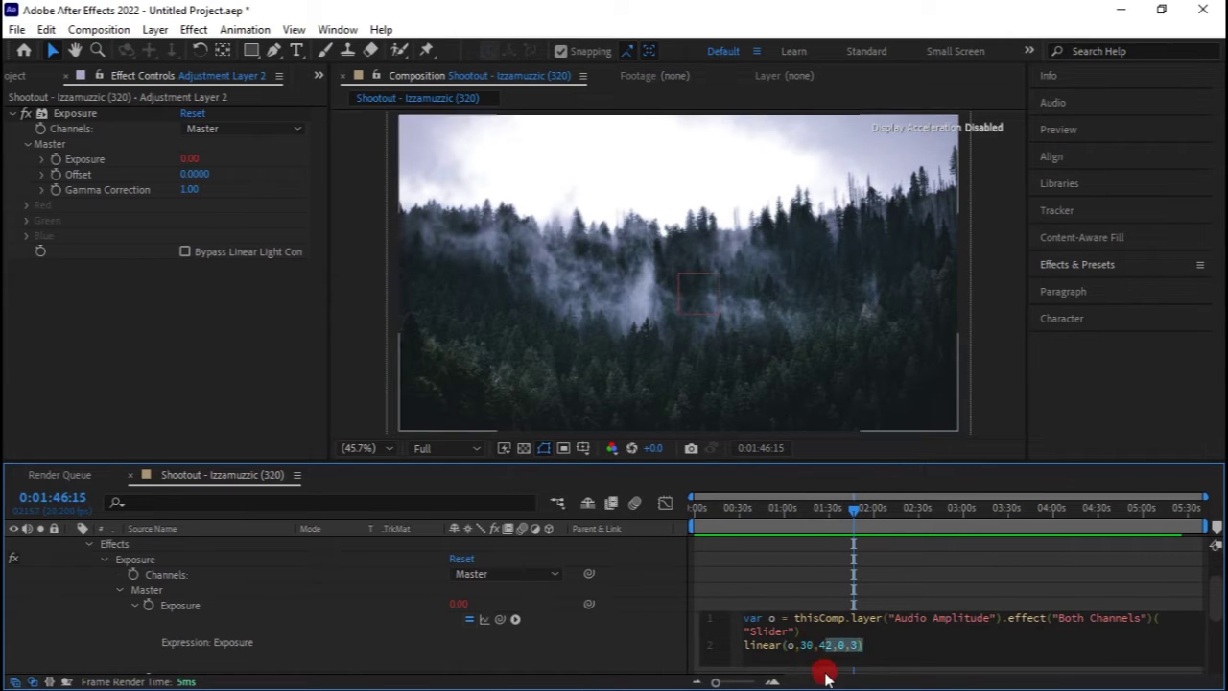
type("1")
left_click(851, 510)
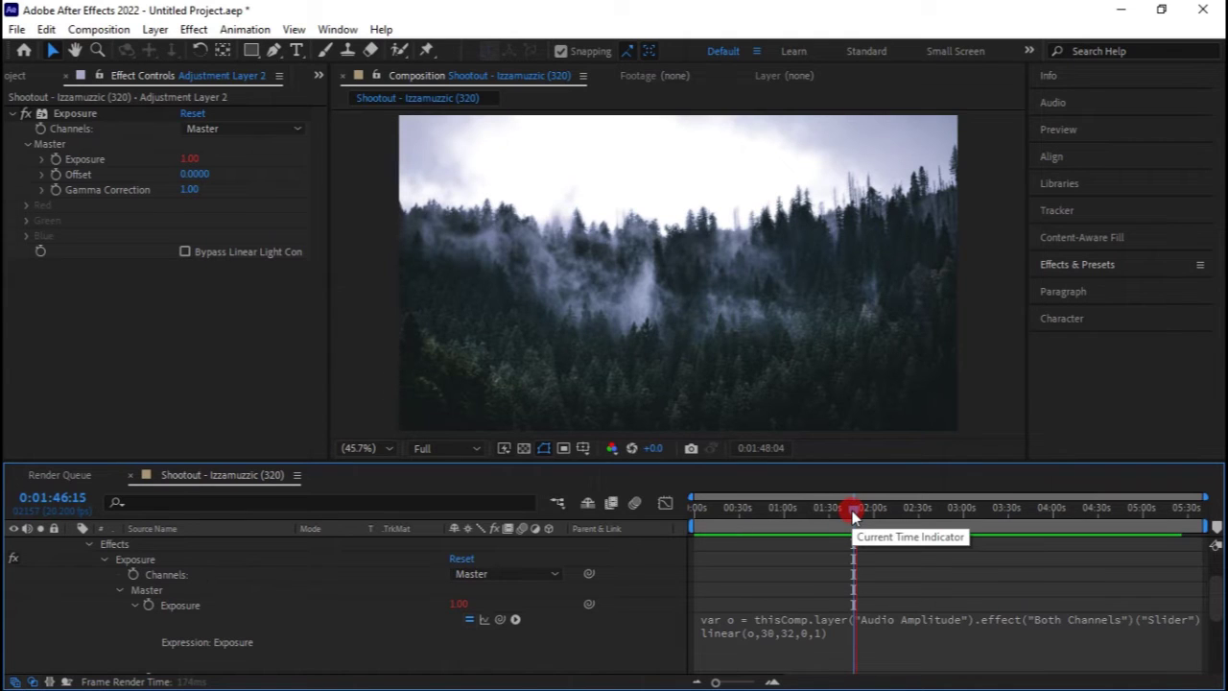
key("Home")
scroll(412, 561, "up", 3)
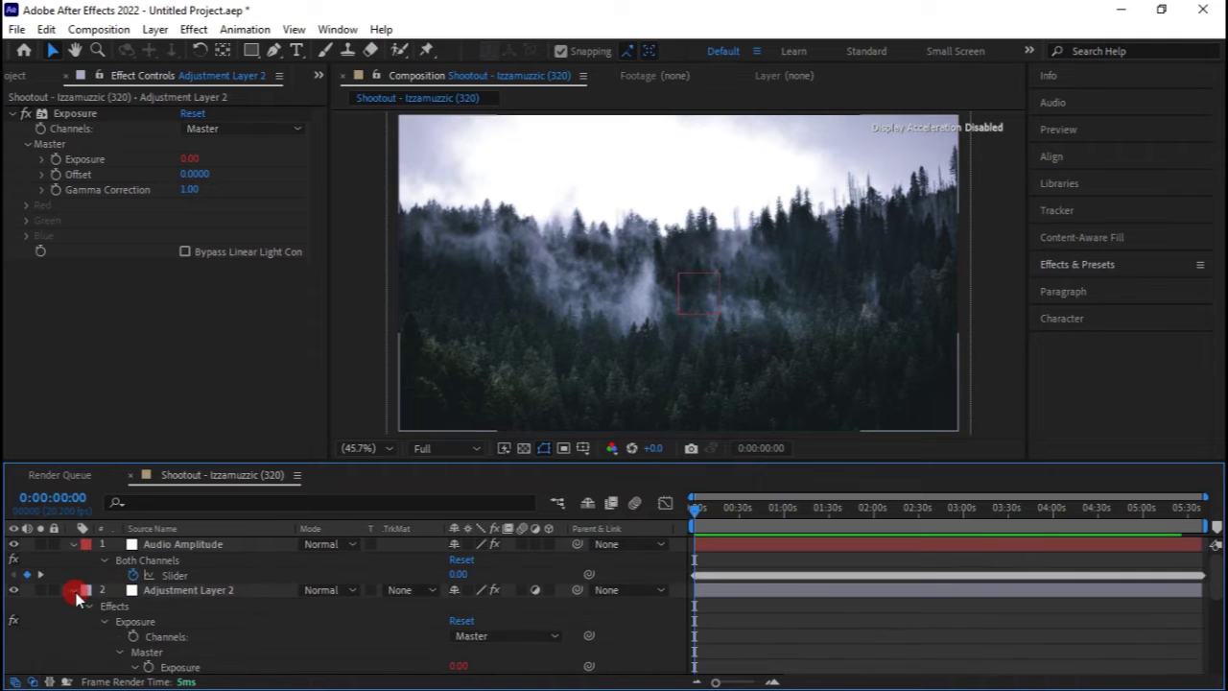
- Collapse the layer properties and turn on the viewer's grid overlay
left_click(72, 589)
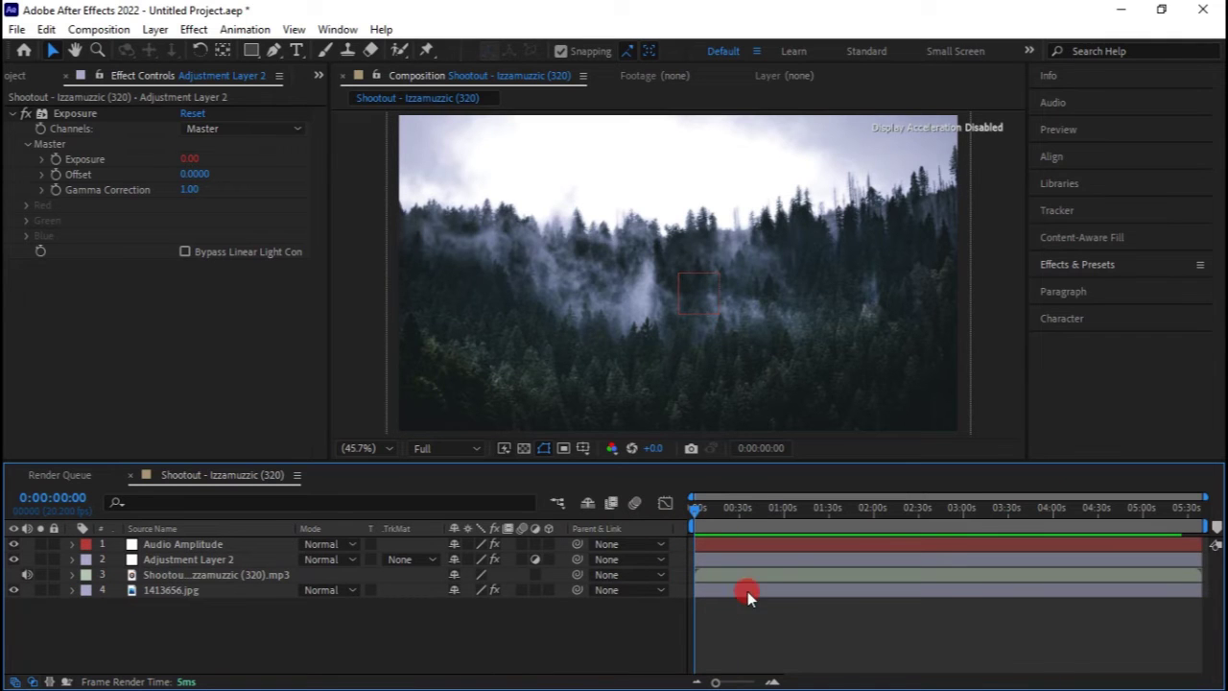
left_click(582, 448)
left_click(624, 507)
- Create a text layer across the image's middle reading SHOOTOUT
left_click(296, 50)
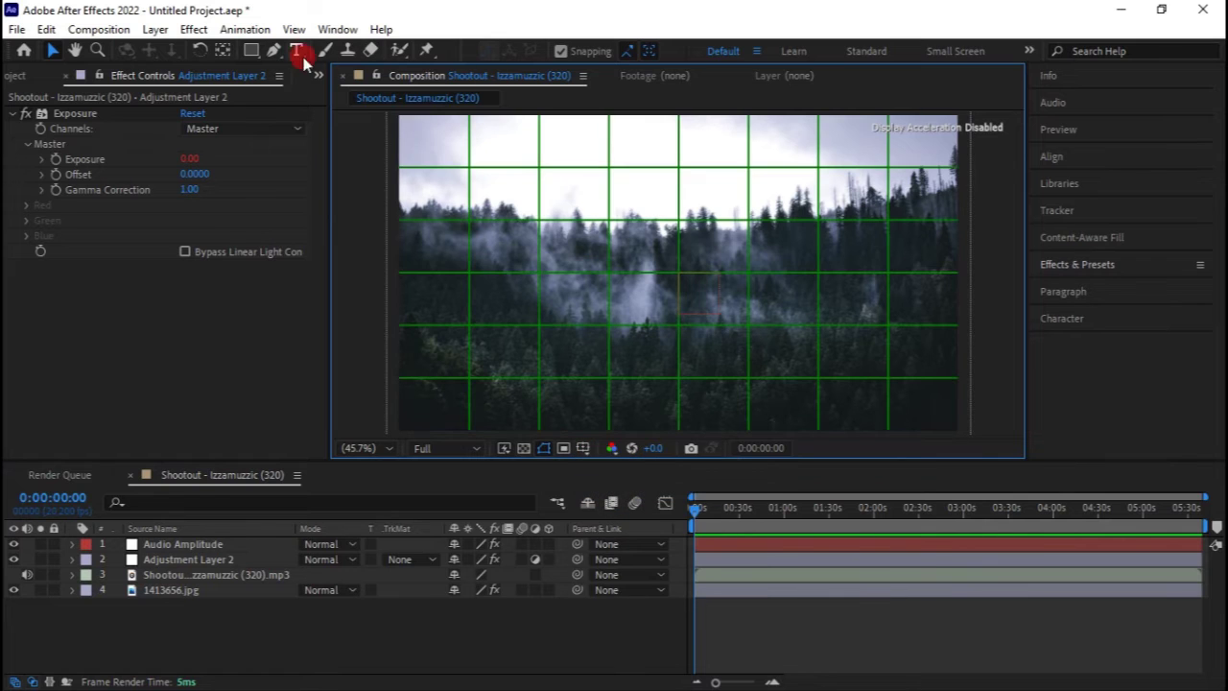
left_click_drag(530, 259, 829, 289)
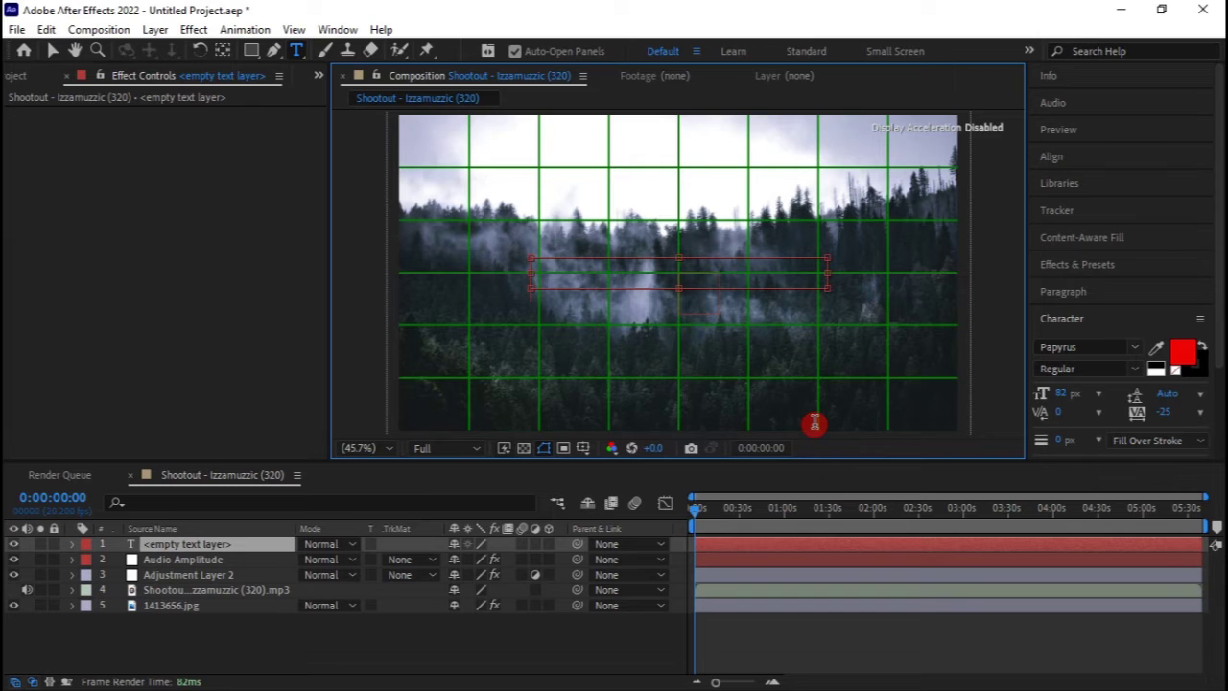
type("SHOOTOUT")
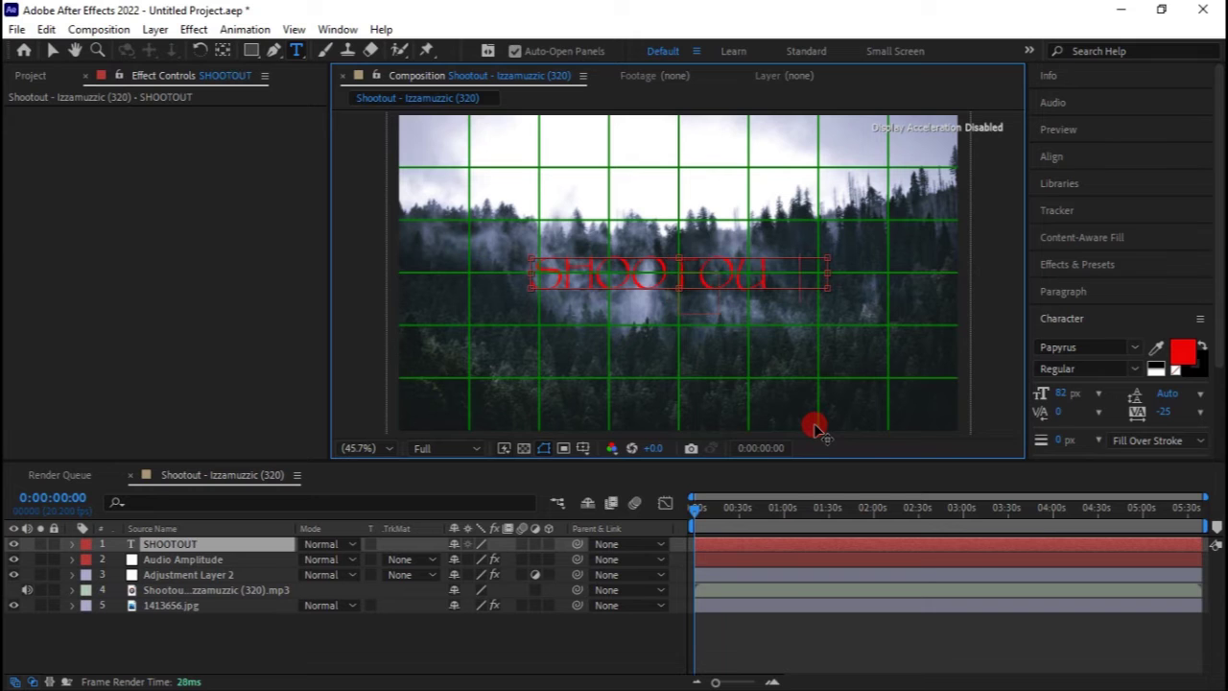
- Make the SHOOTOUT text white at 100 px
key("ctrl+a")
left_click(1050, 393)
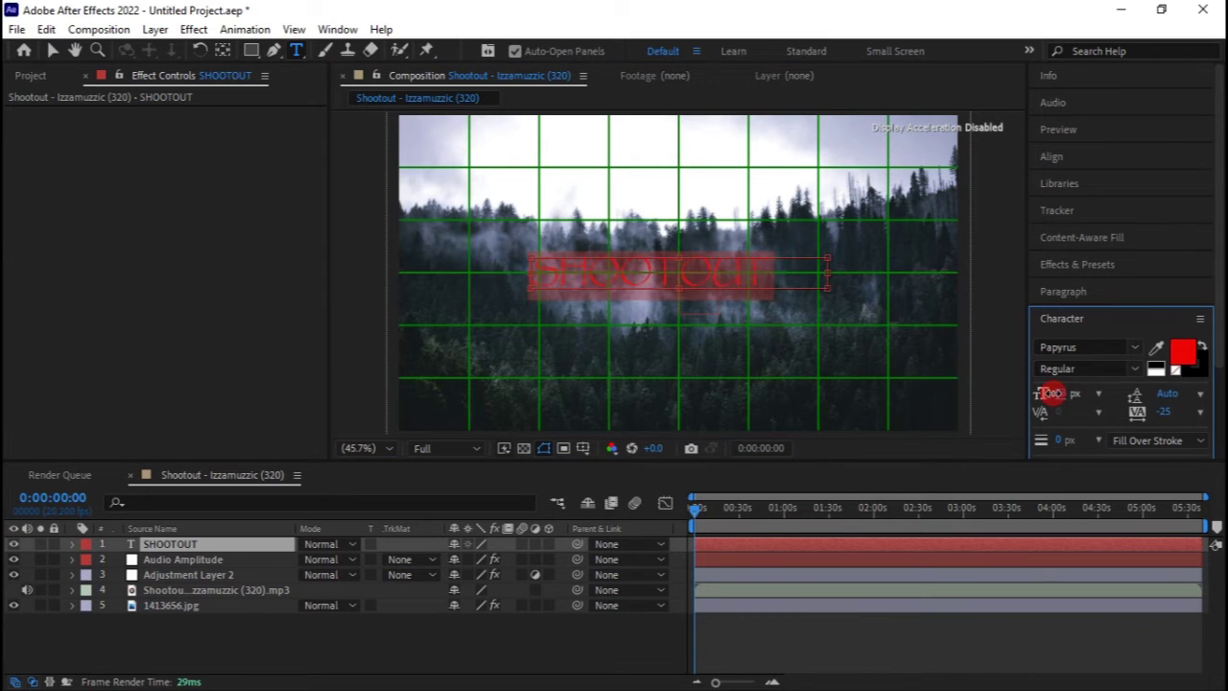
left_click_drag(1050, 394, 1068, 394)
left_click(1156, 365)
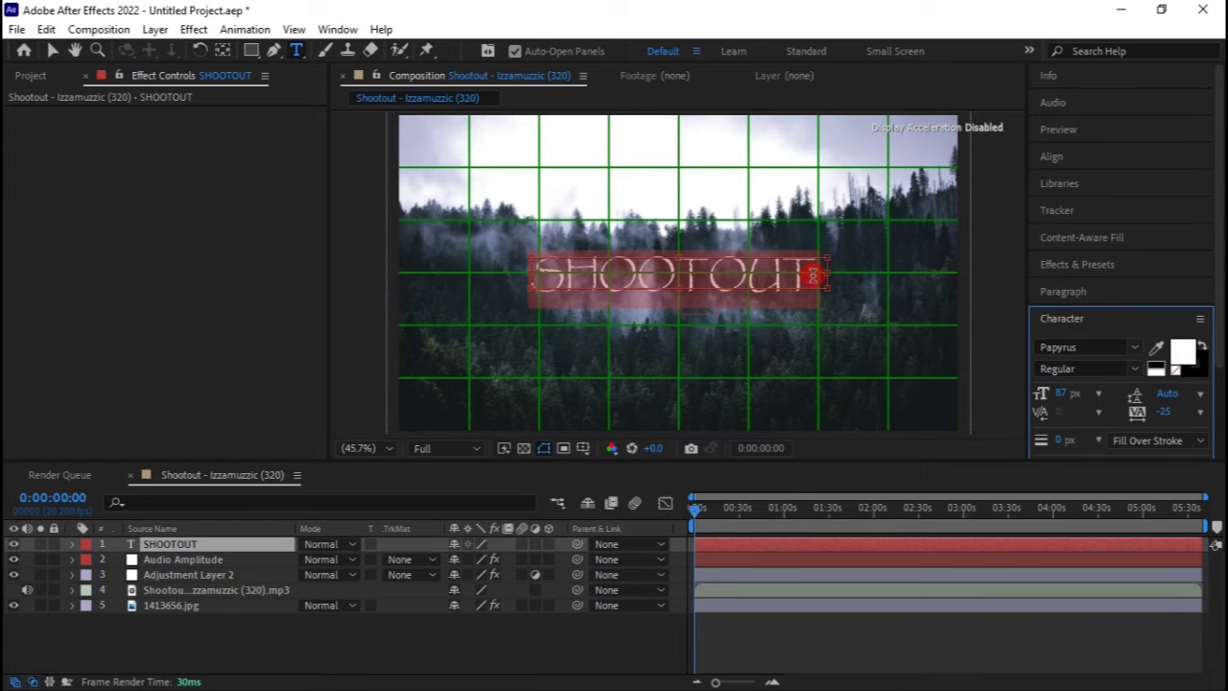
left_click(1059, 394)
left_click(934, 359)
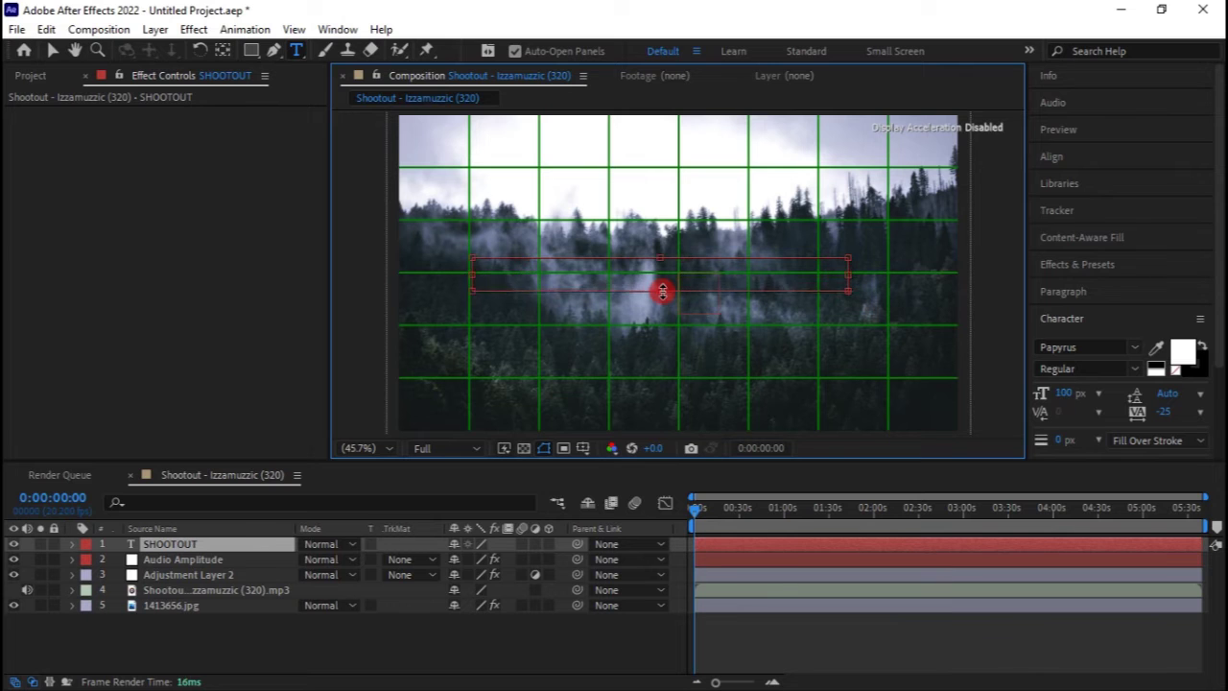
left_click(1133, 348)
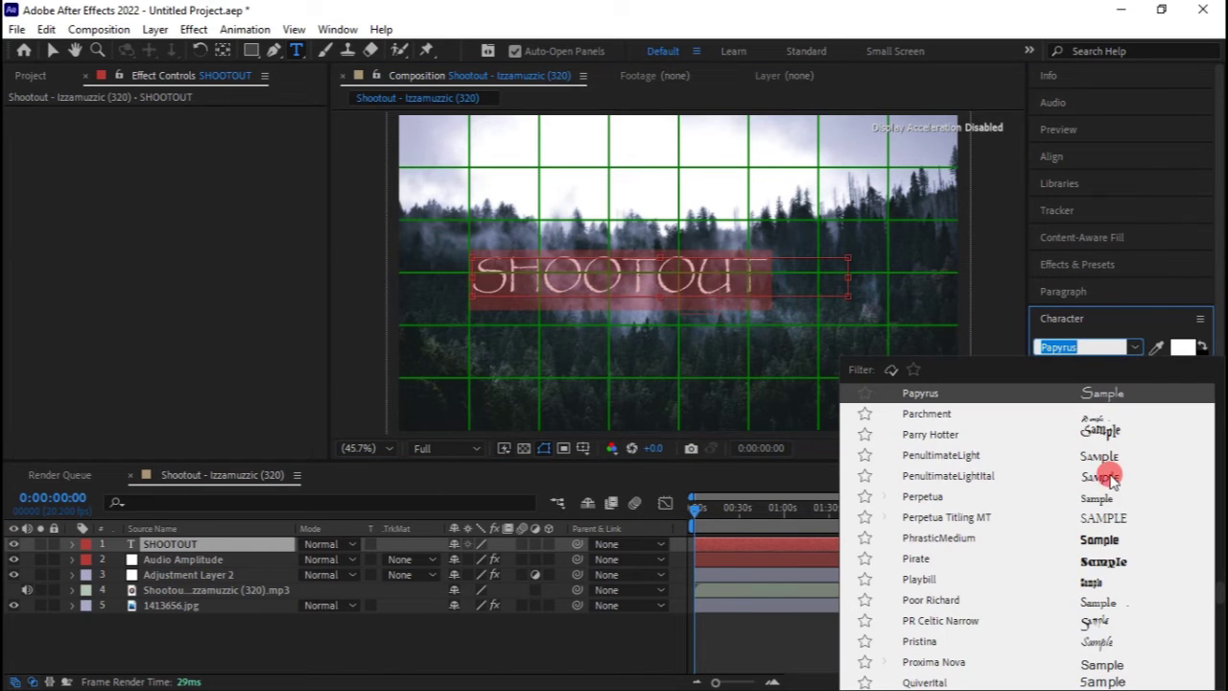
- Browse the font list and try Calvin on the SHOOTOUT title
scroll(1129, 518, "down", 2)
scroll(1131, 523, "down", 7)
scroll(1131, 527, "down", 1)
scroll(1132, 536, "down", 4)
scroll(1134, 539, "down", 3)
scroll(1135, 555, "down", 2)
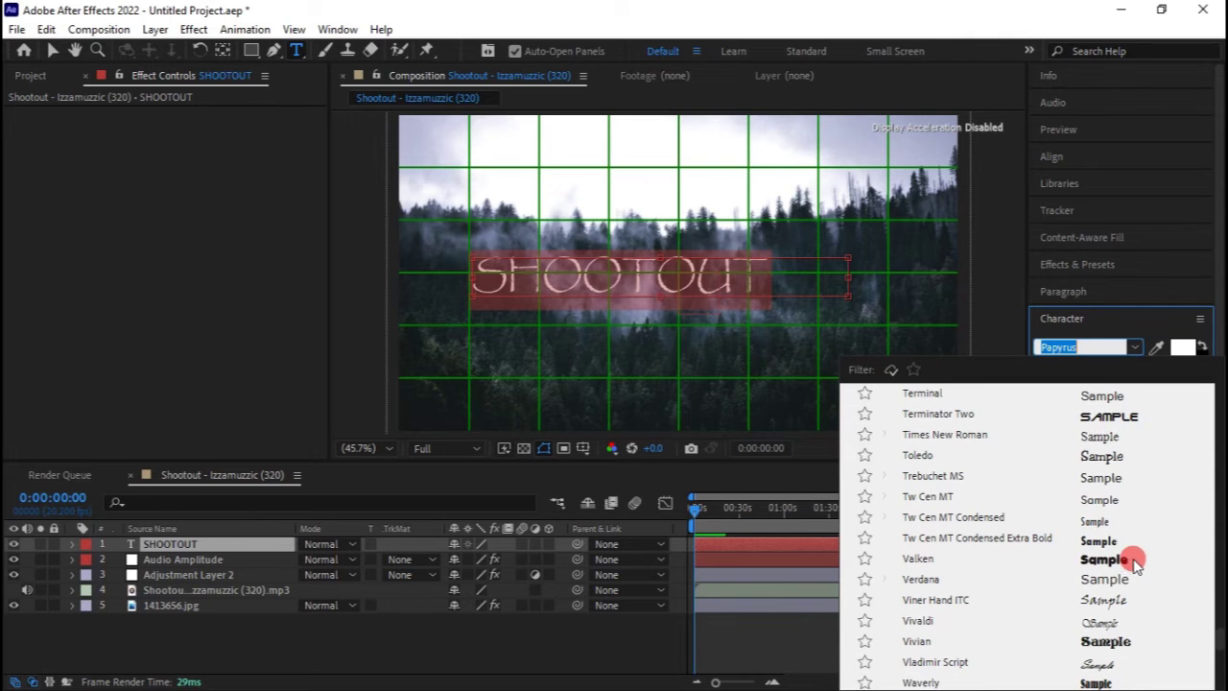
scroll(1137, 567, "down", 1)
scroll(1137, 568, "down", 4)
scroll(1139, 568, "down", 3)
scroll(1140, 569, "down", 3)
scroll(1142, 571, "down", 3)
scroll(1146, 518, "down", 3)
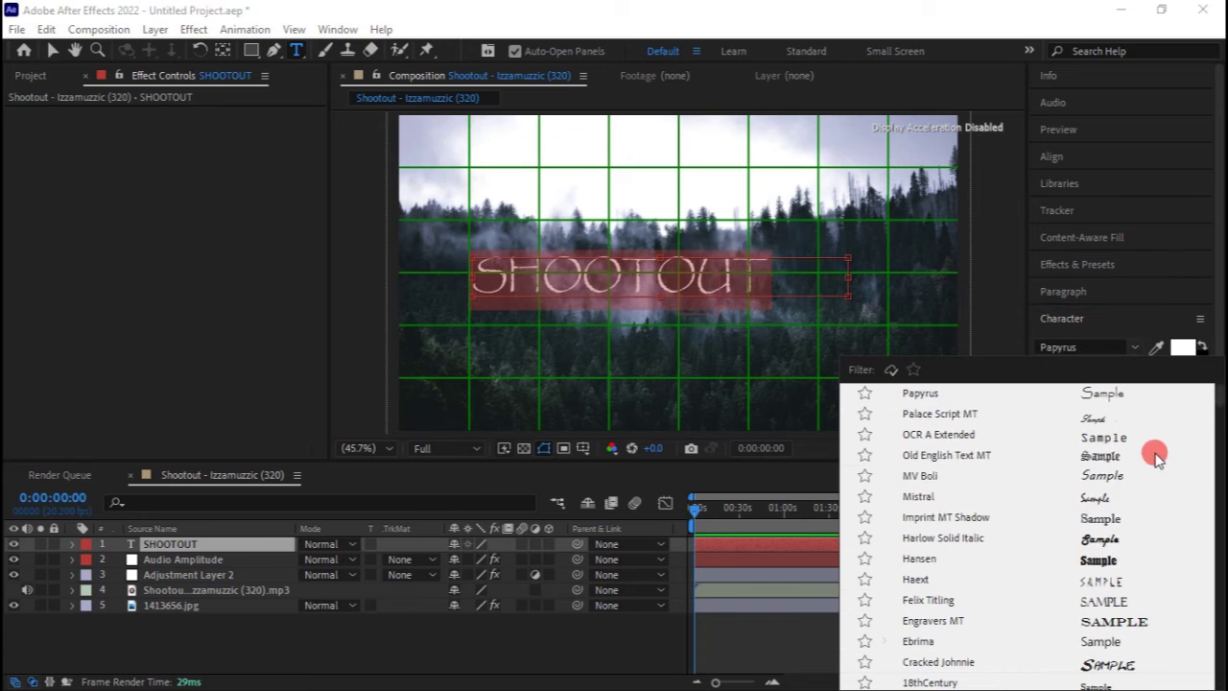
scroll(1127, 509, "down", 1)
scroll(1113, 574, "down", 3)
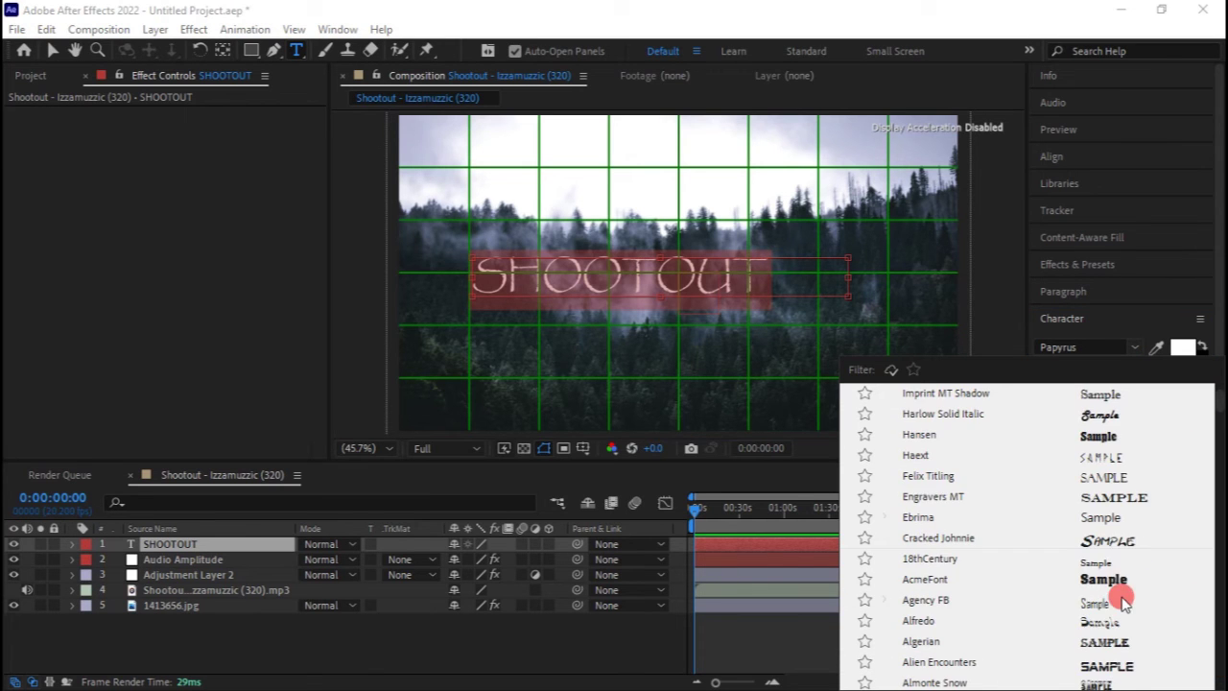
scroll(1110, 587, "down", 3)
scroll(1110, 595, "down", 3)
scroll(1116, 587, "down", 3)
scroll(1120, 576, "down", 3)
scroll(1124, 566, "down", 3)
scroll(1123, 566, "down", 3)
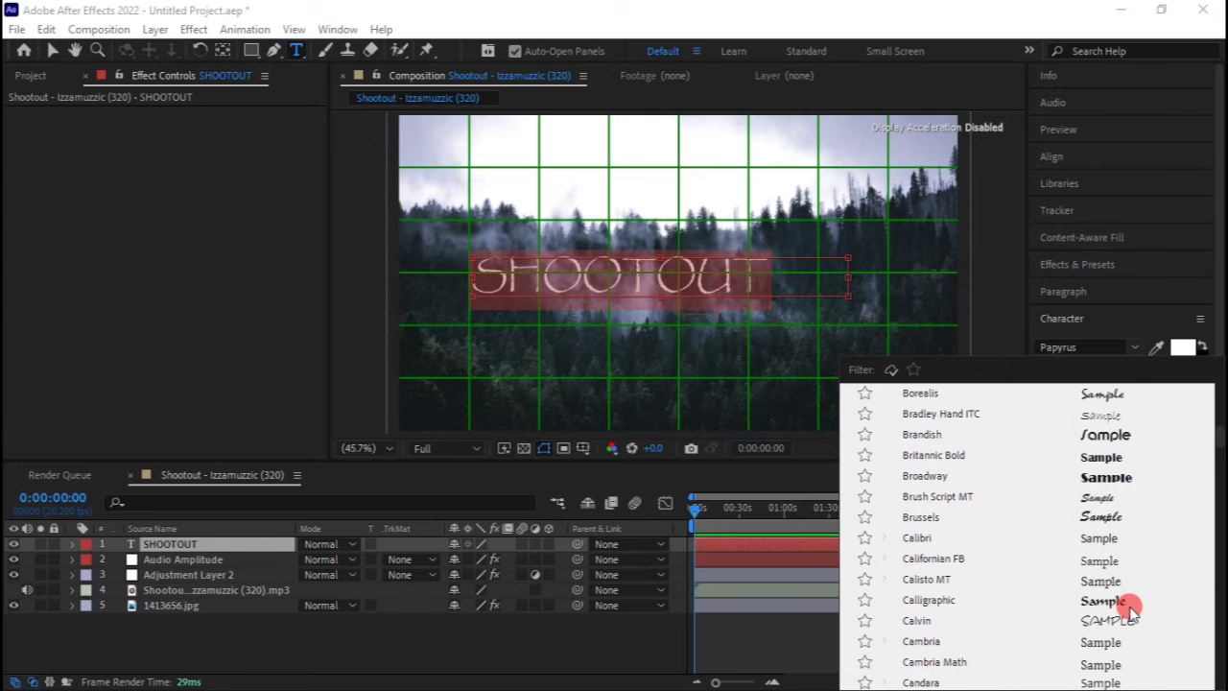
left_click(1119, 616)
- Apply Copperplate Gothic Light, then switch the title's font to Edo
left_click(1079, 346)
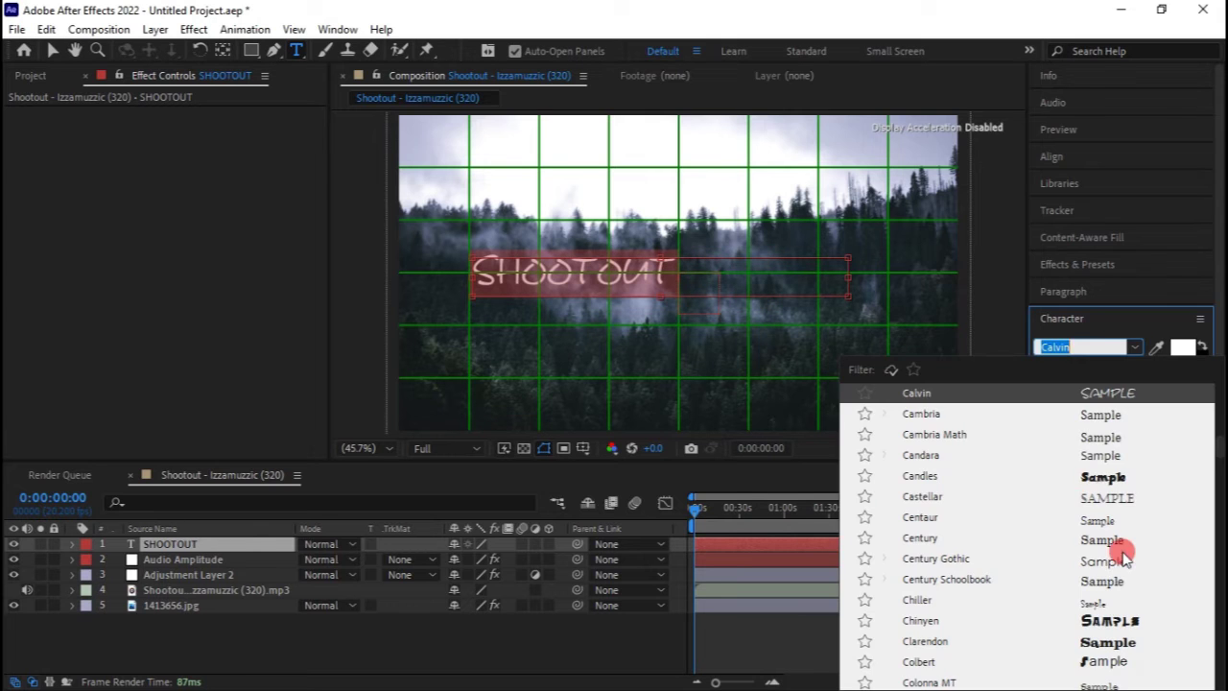
scroll(1132, 542, "down", 2)
scroll(1134, 566, "down", 2)
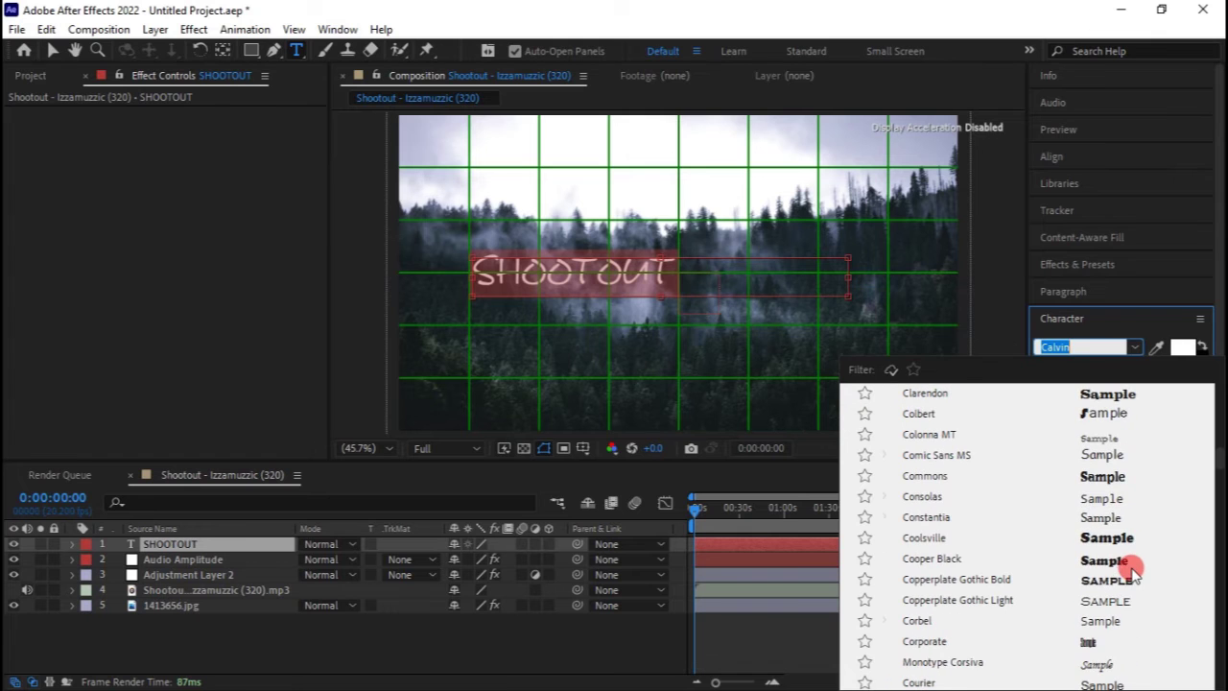
left_click(1120, 602)
left_click(1133, 348)
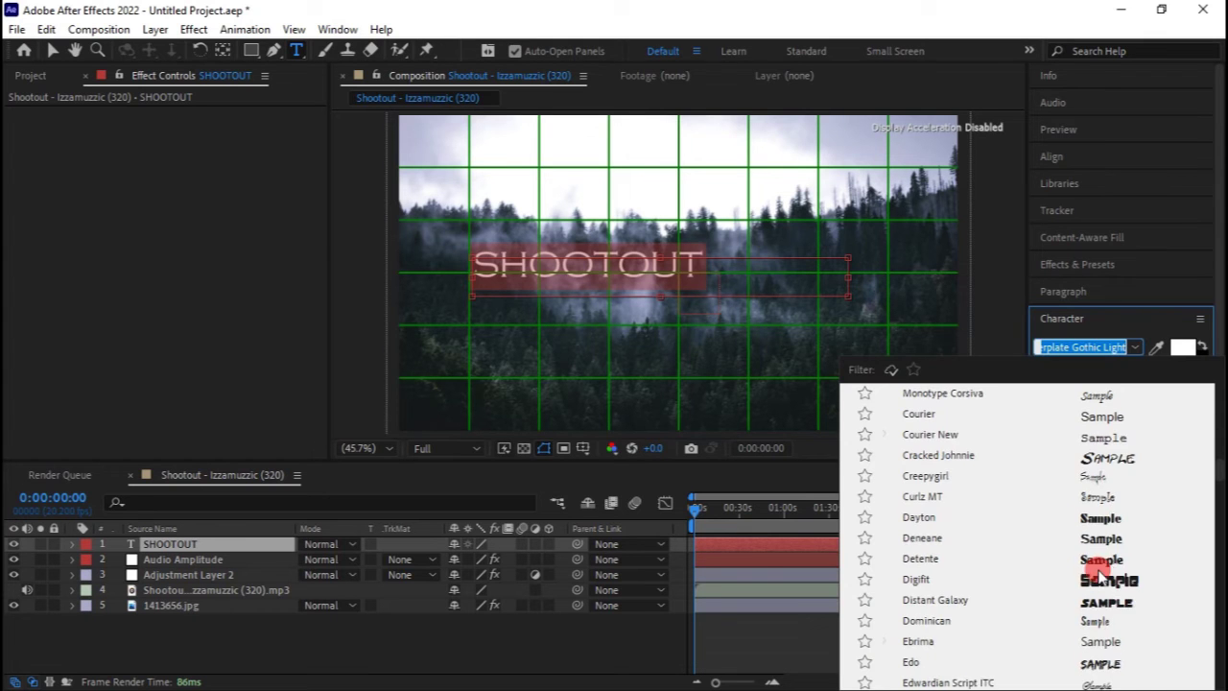
left_click(1116, 604)
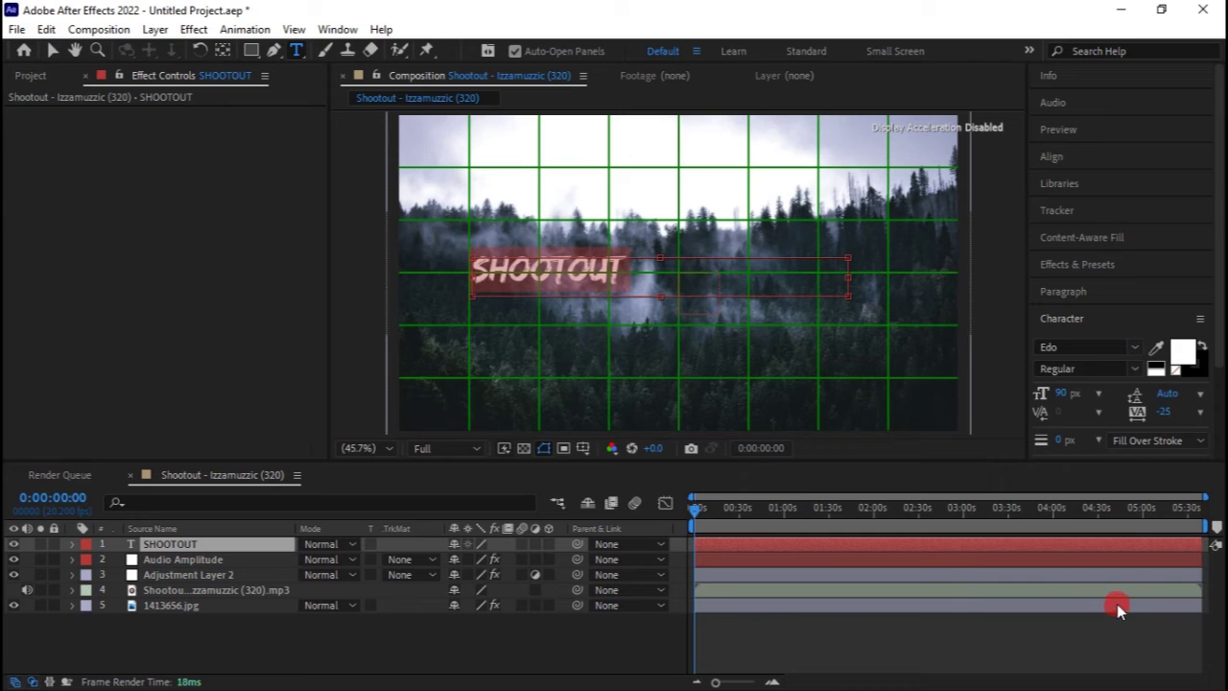
- Set SHOOTOUT in Edo at 217% horizontal scale with tracking 63
scroll(1077, 428, "down", 2)
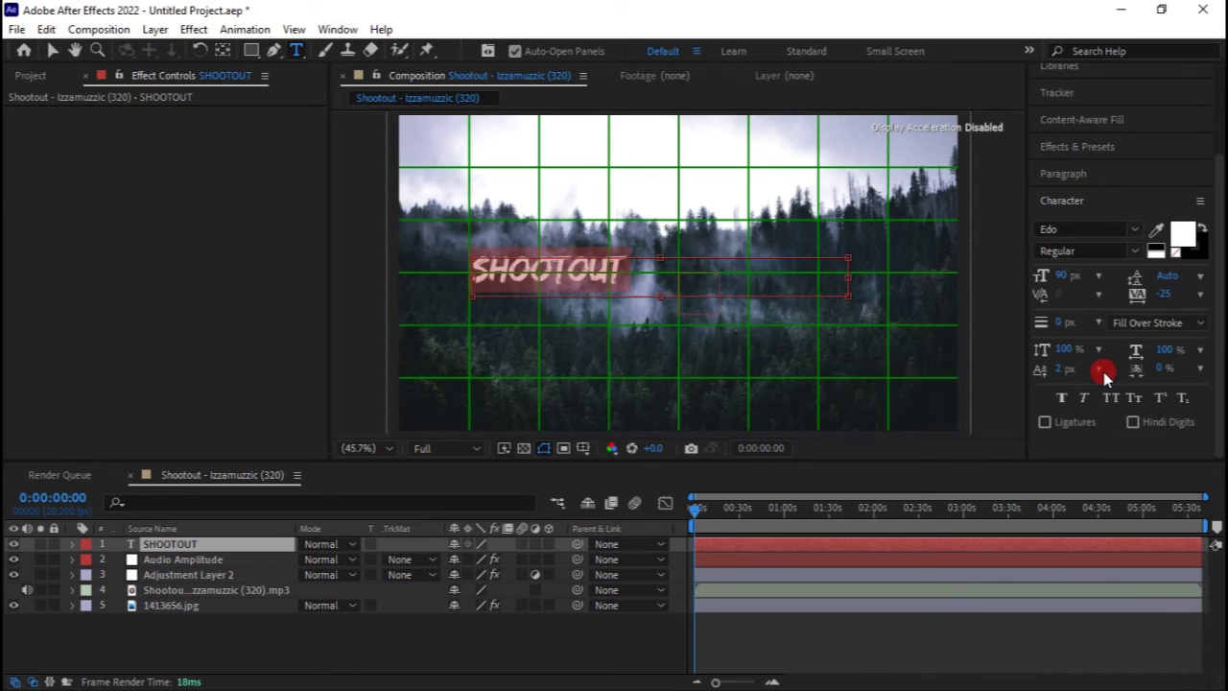
mouse_move(1157, 358)
left_mouse_down()
mouse_move(1203, 357)
mouse_move(1195, 350)
left_mouse_up()
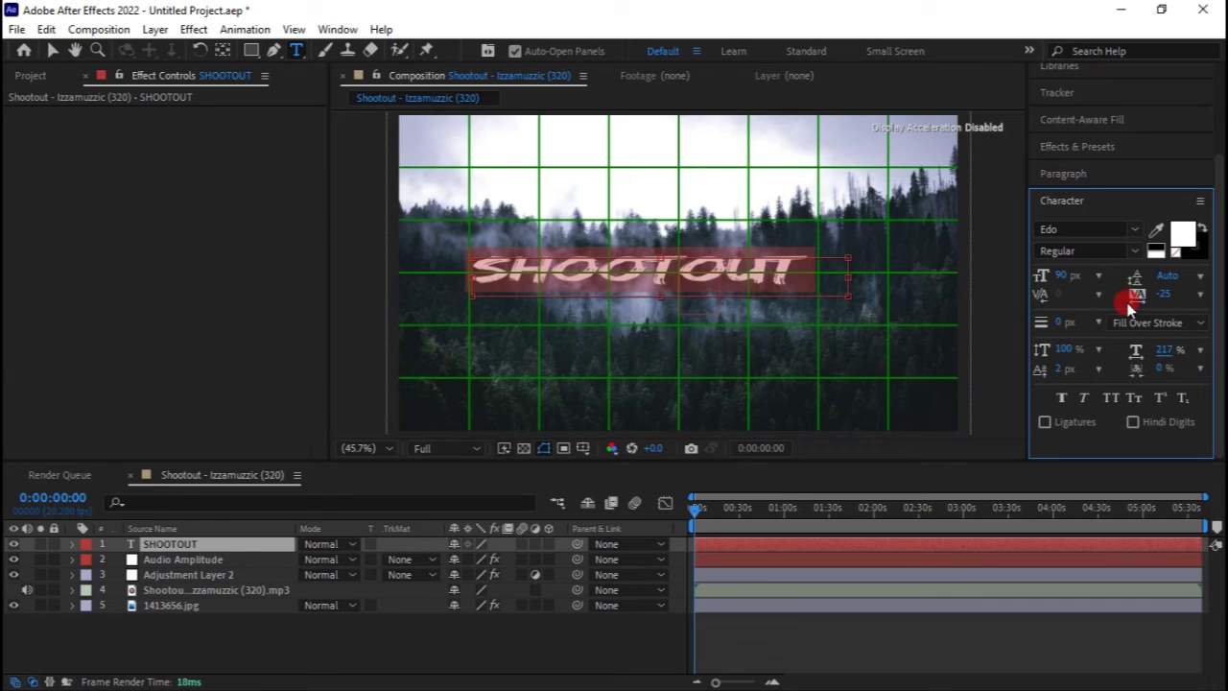
left_click_drag(1167, 296, 1220, 301)
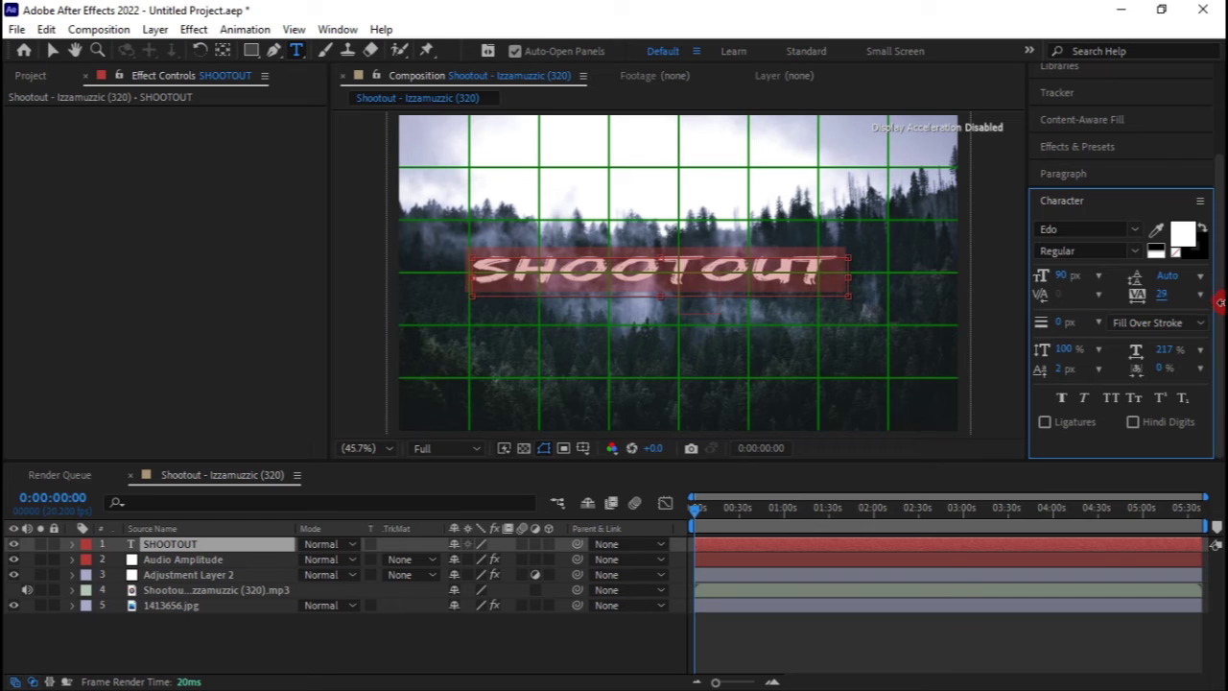
left_click_drag(1158, 300, 1190, 297)
- Toggle the proportional grid overlay off and back on to check the title's placement
left_click(821, 350)
left_click(543, 448)
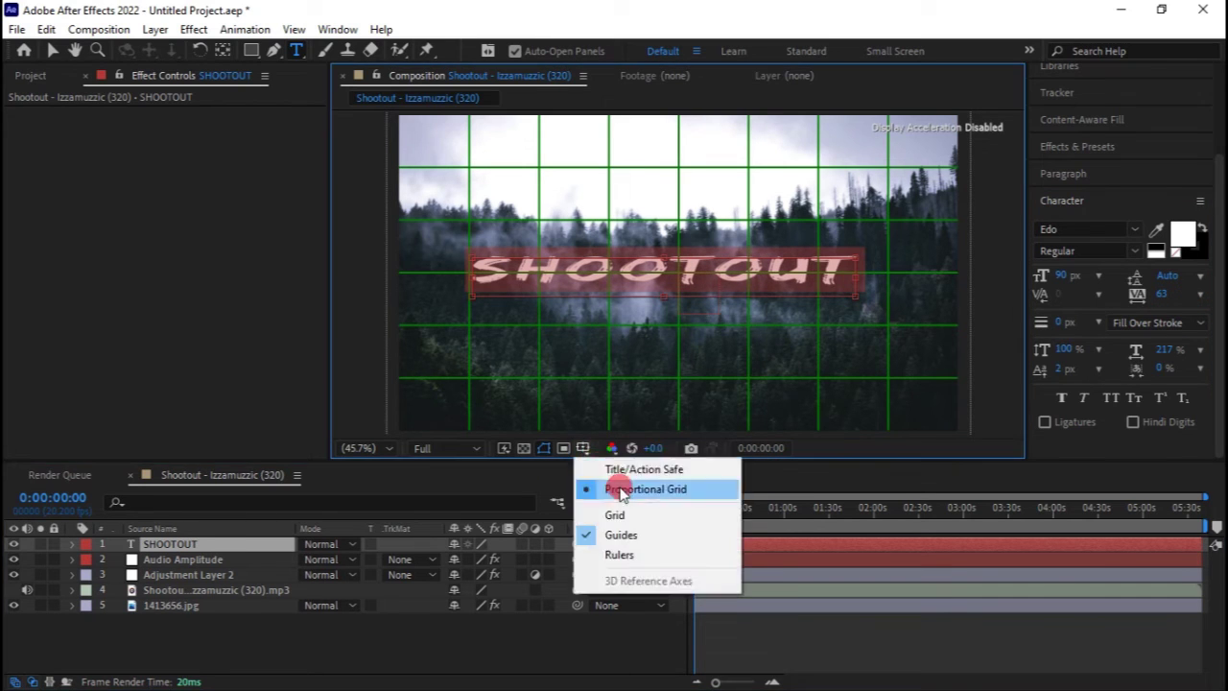
left_click(614, 484)
left_click(61, 45)
left_click(375, 397)
left_click(635, 506)
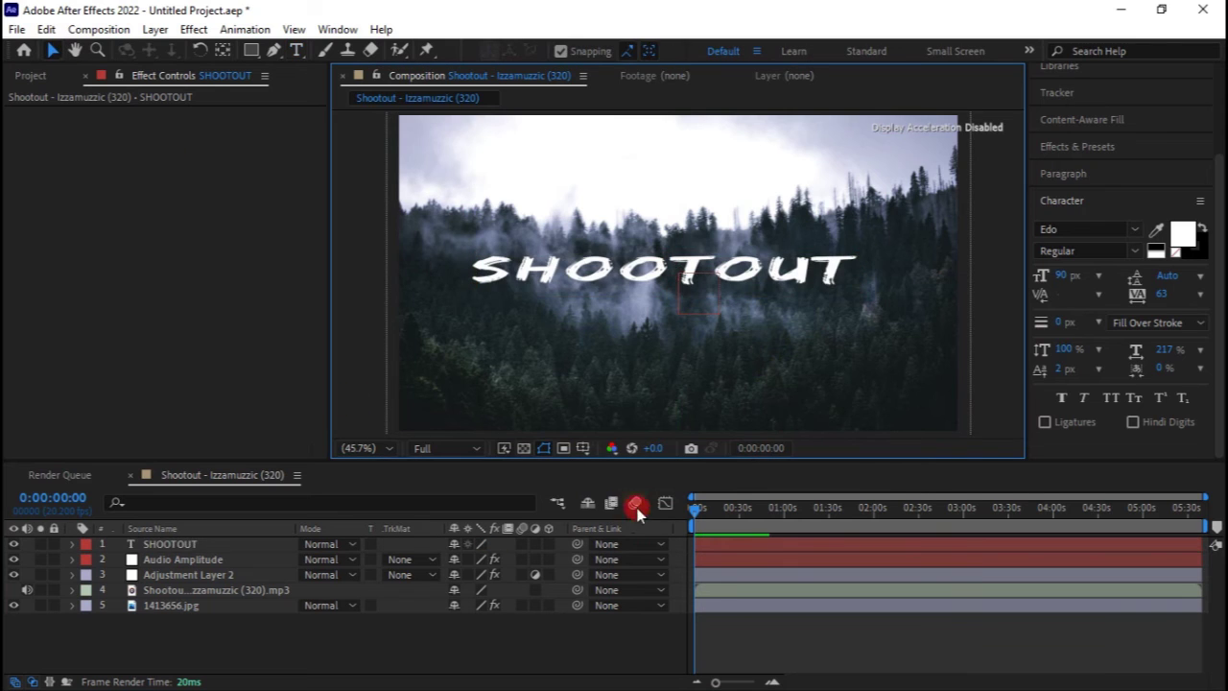
left_click(581, 448)
left_click(625, 493)
- Nudge SHOOTOUT right toward the frame centre, hide the grid, and reselect the text for editing
left_click(824, 273)
left_click(779, 277)
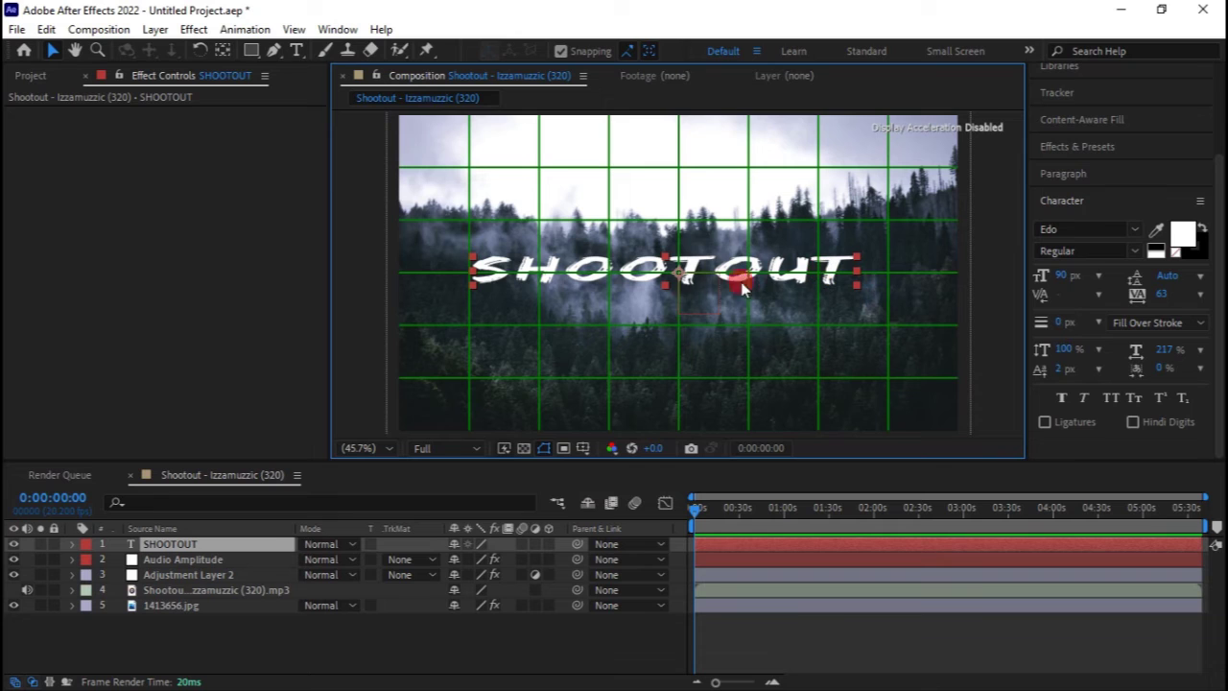
left_click_drag(675, 277, 696, 275)
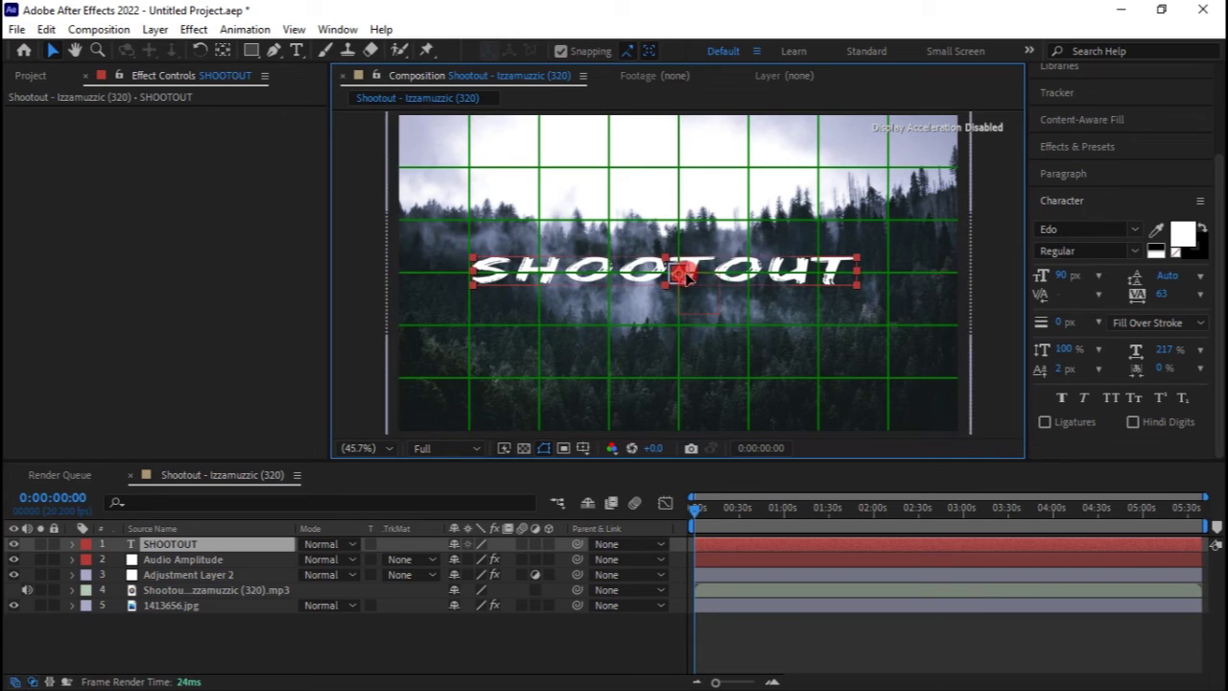
left_click(768, 628)
left_click(358, 403)
left_click(579, 449)
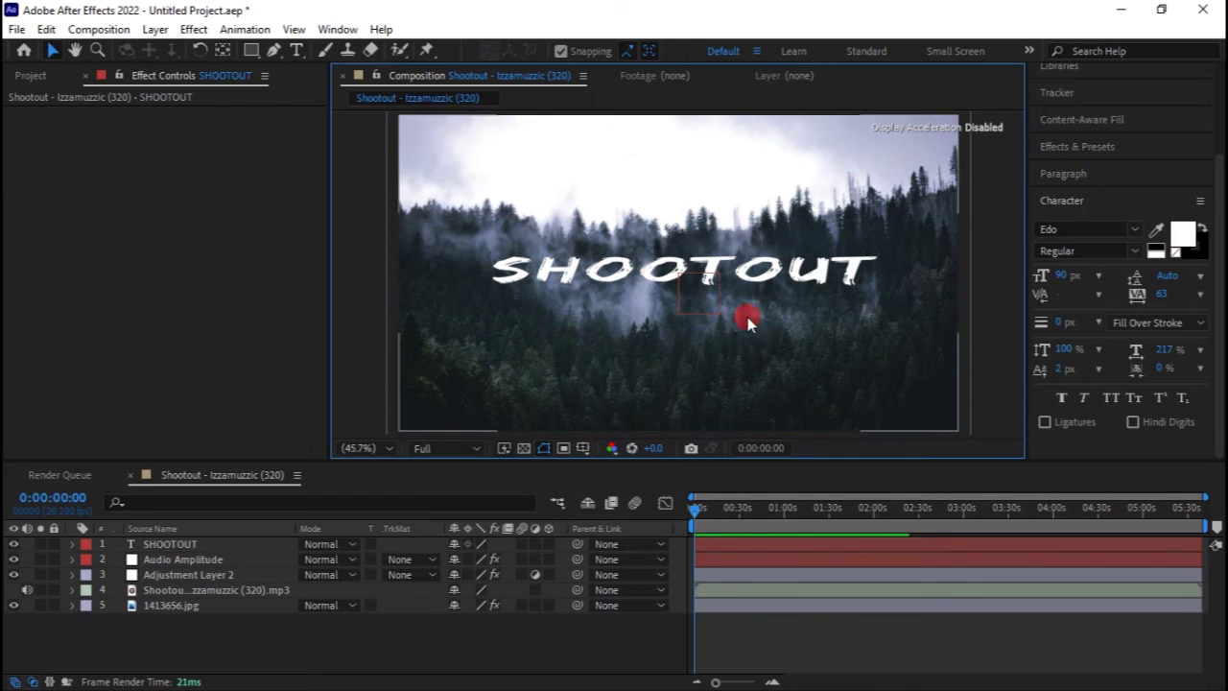
left_click(871, 275)
key("ctrl+t")
left_click(1060, 350)
- Set SHOOTOUT's vertical scale to 80% and horizontal scale to 190%
type("80")
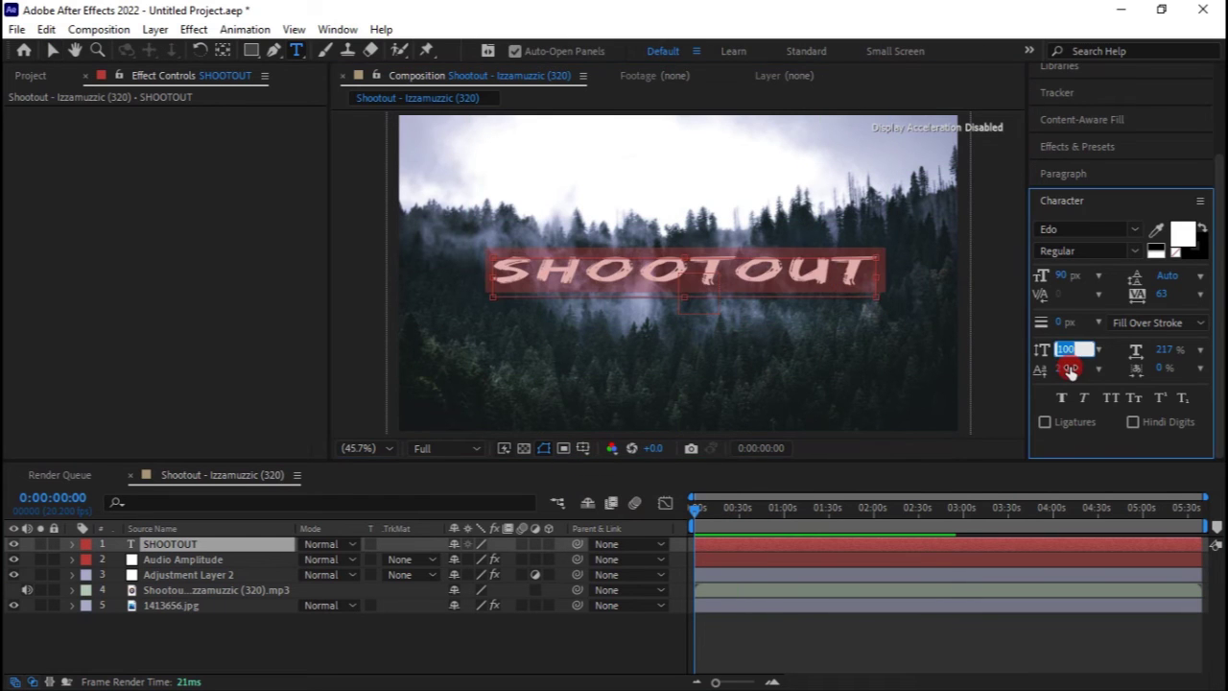
key("Return")
left_click_drag(1167, 352, 1166, 383)
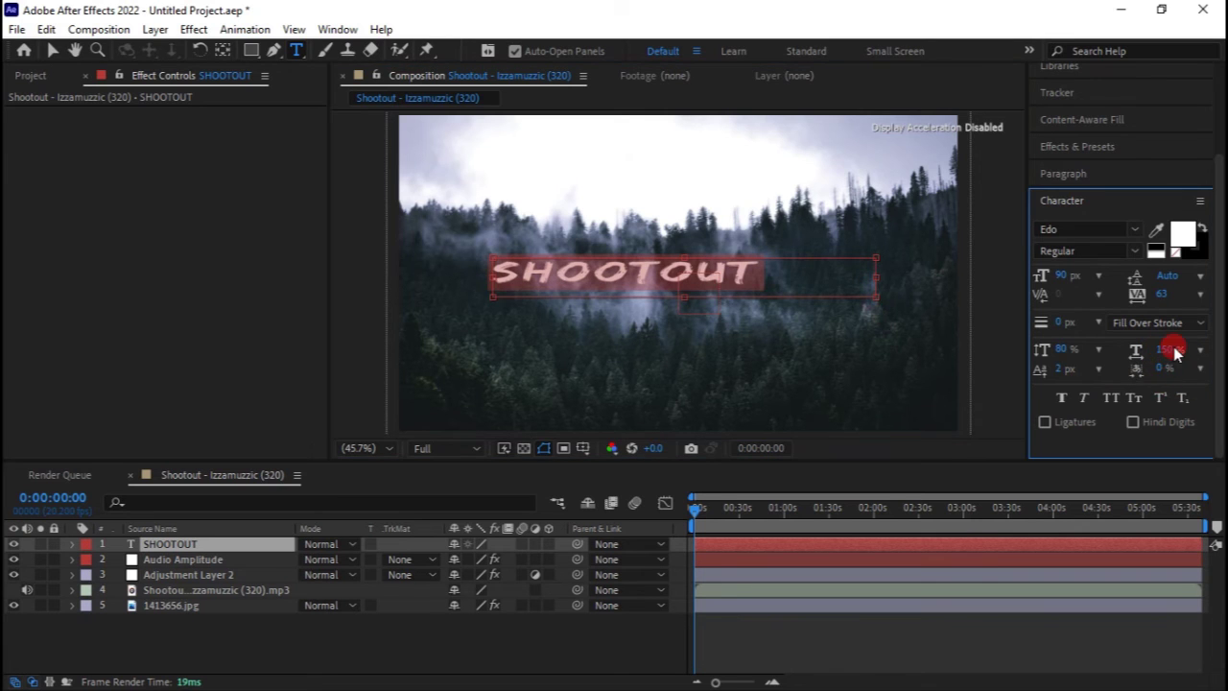
key("Return")
type("90")
key("Return")
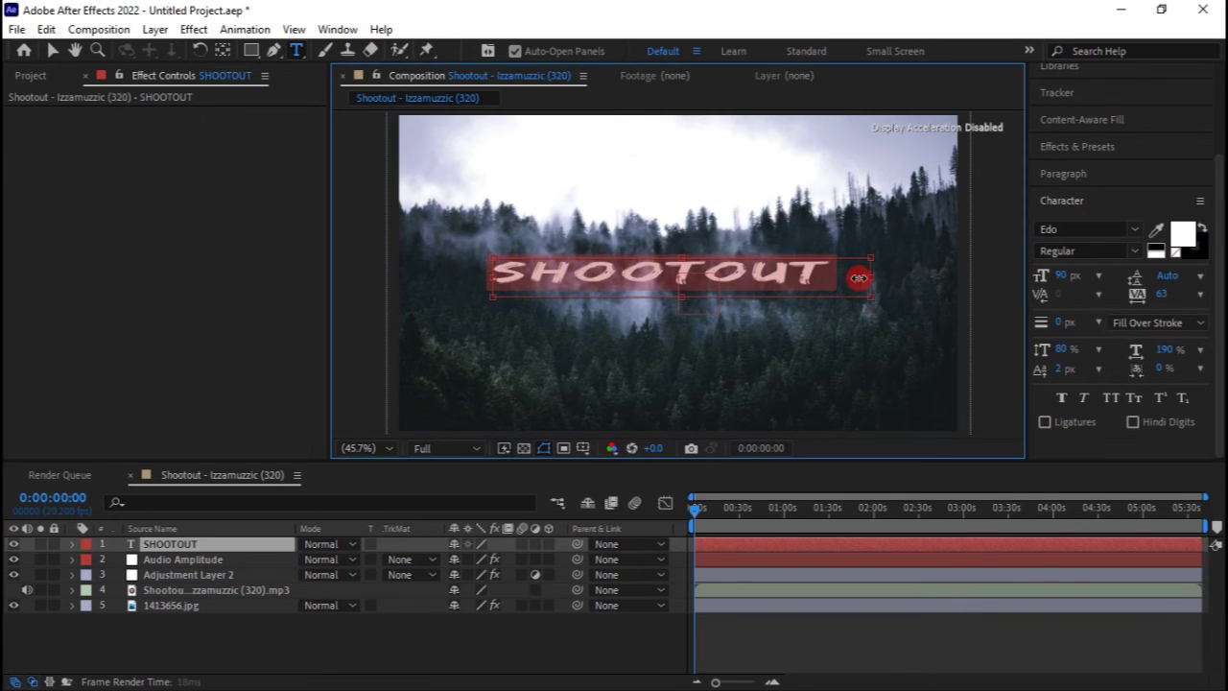
left_click(731, 656)
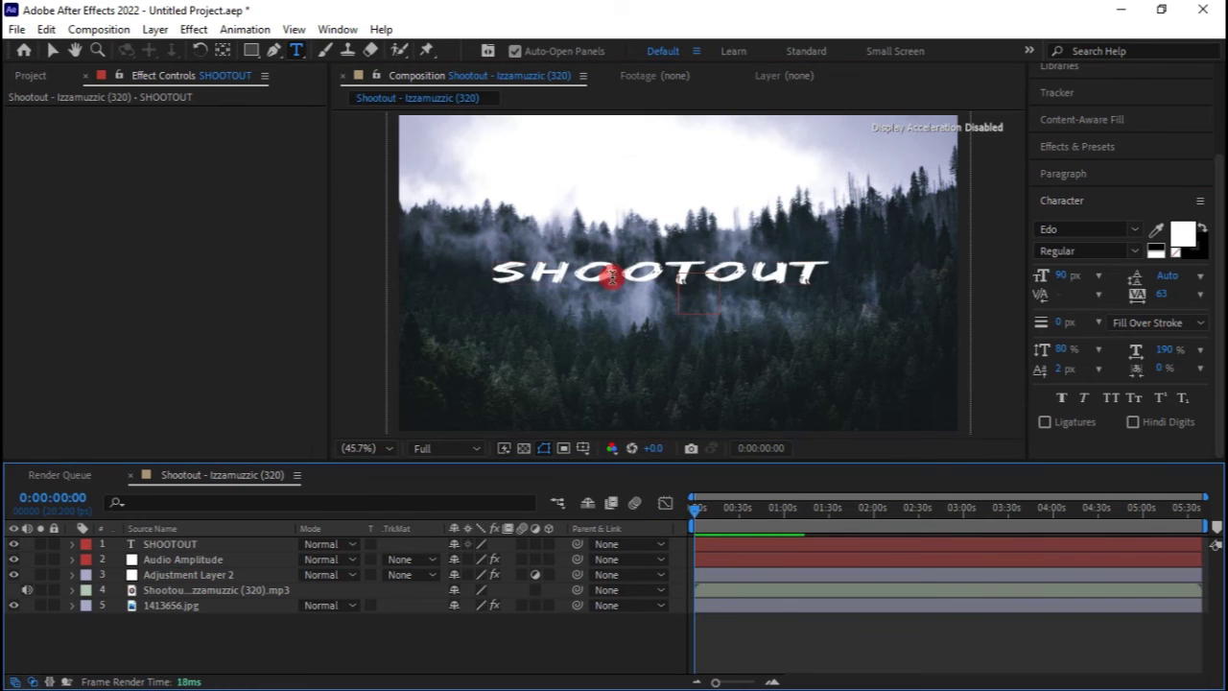
- Shift SHOOTOUT slightly right, then lower it by scrubbing its Position
left_click(55, 51)
left_click_drag(667, 281, 677, 288)
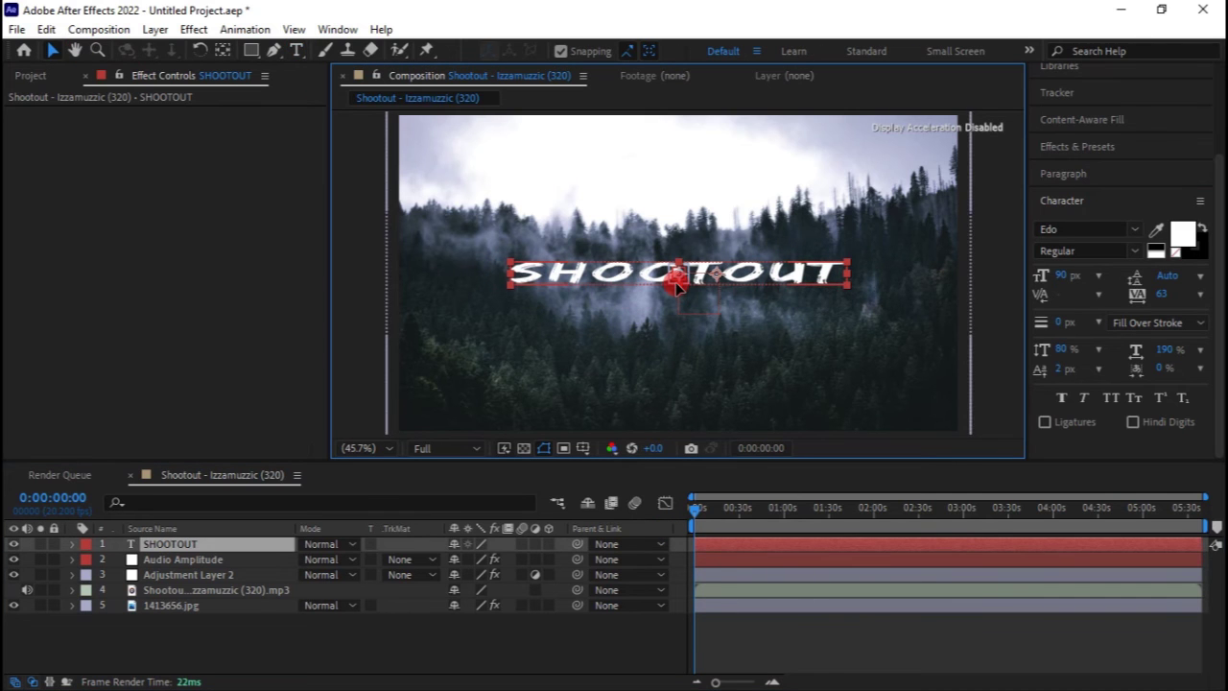
left_click(735, 545)
key("p")
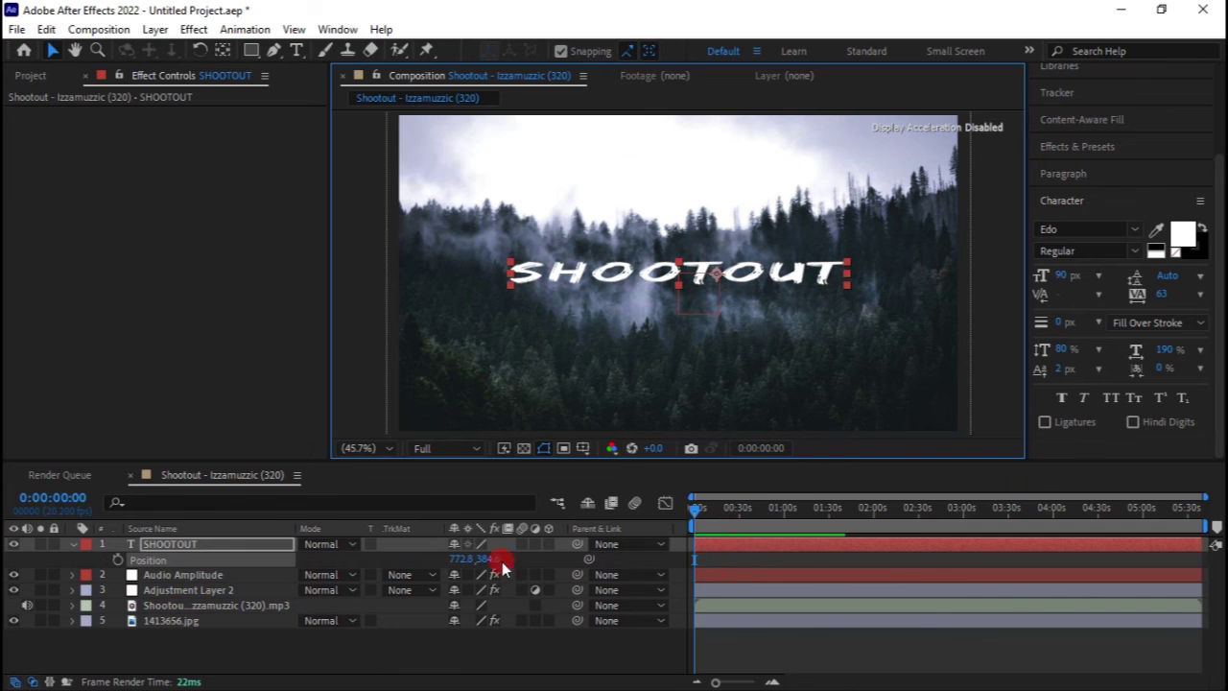
left_click_drag(488, 559, 506, 561)
- Align SHOOTOUT to the proportional grid's centre at position 772.8, 387.6, then hide the grid
left_click(543, 448)
left_click(600, 488)
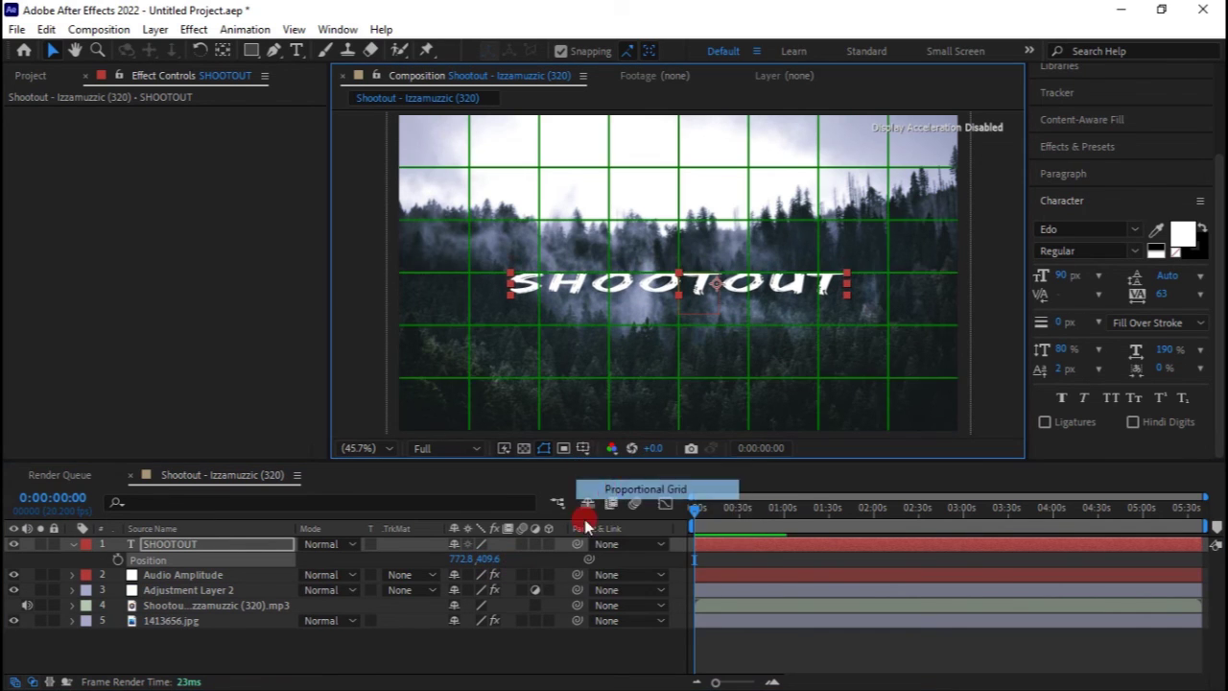
left_click_drag(488, 558, 473, 559)
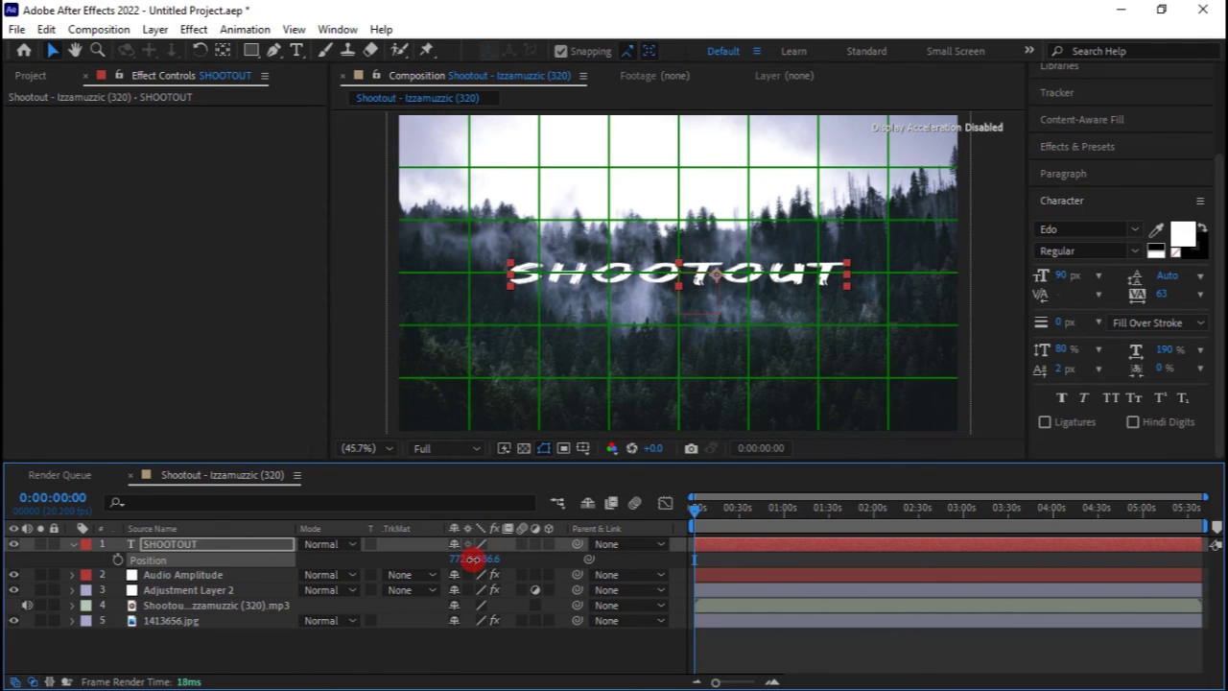
left_click(775, 644)
left_click(373, 170)
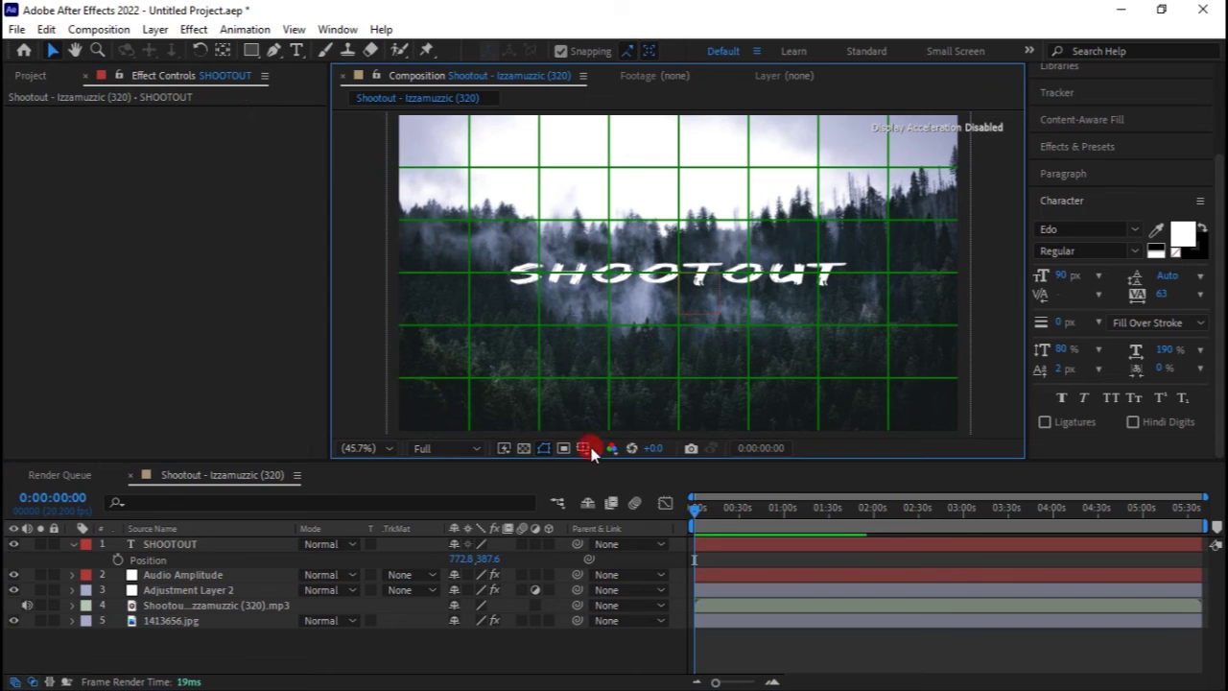
left_click(556, 448)
left_click(728, 544)
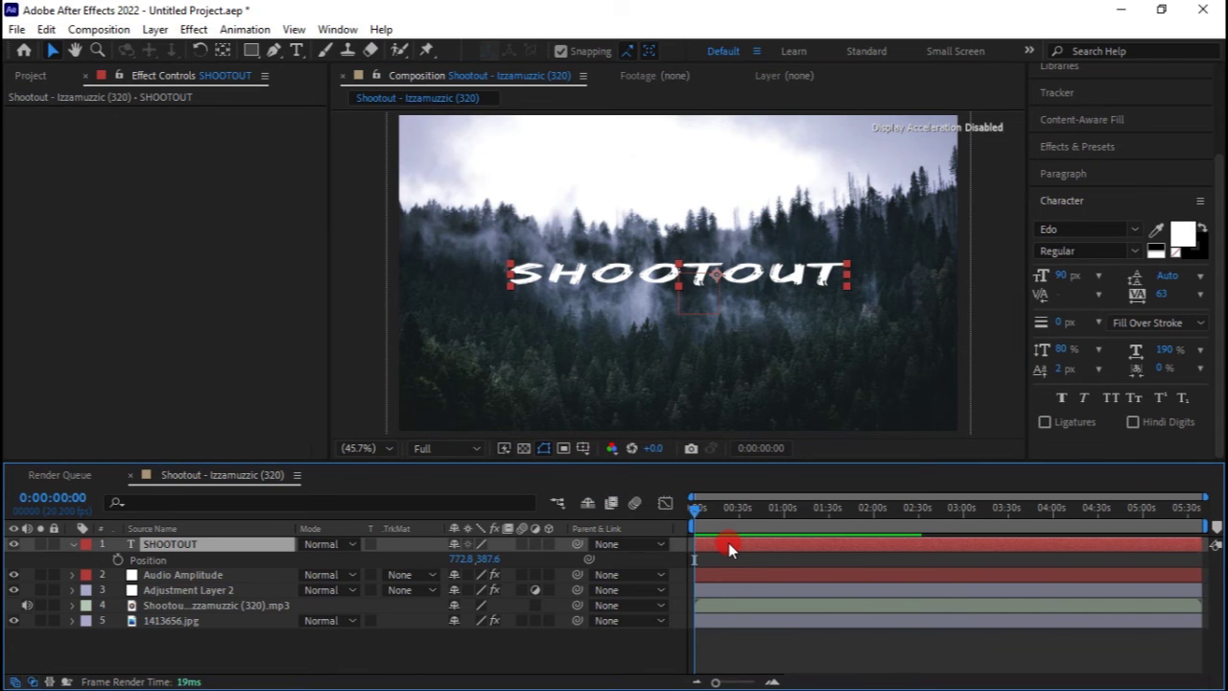
- Apply Glow to SHOOTOUT with Glow Threshold 100% and Glow Radius 111
key("p")
key("ctrl+space")
type("glow")
key("Down")
key("Down")
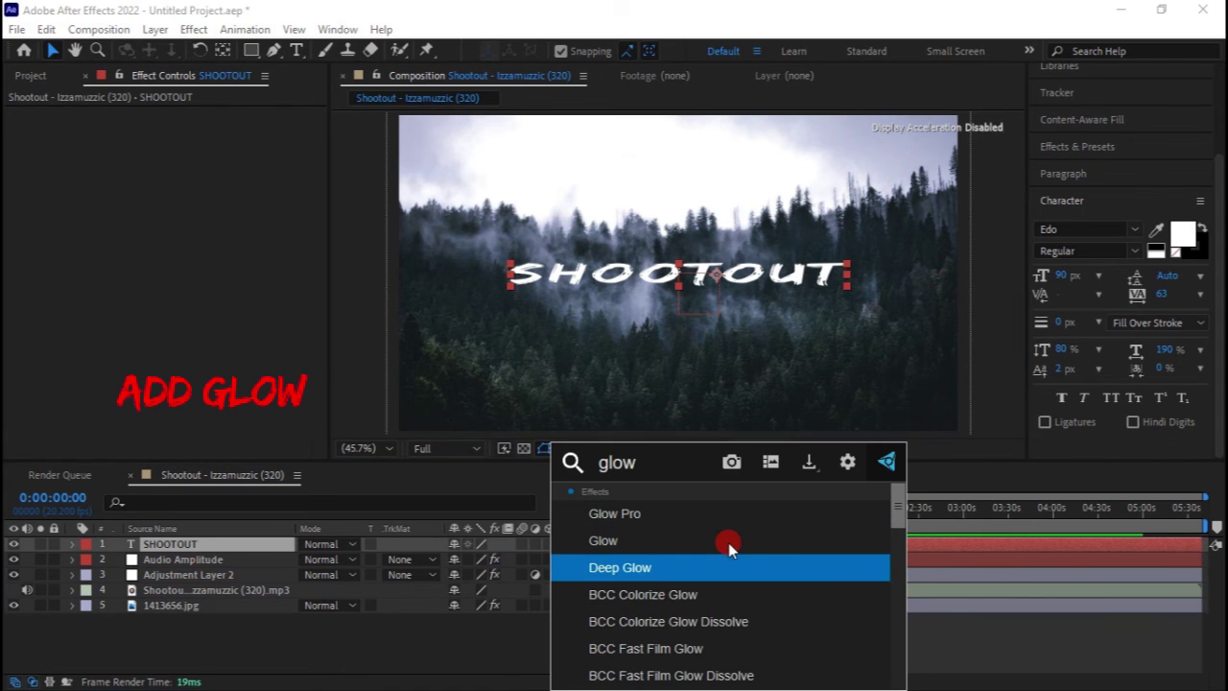
left_click(729, 542)
left_click(192, 144)
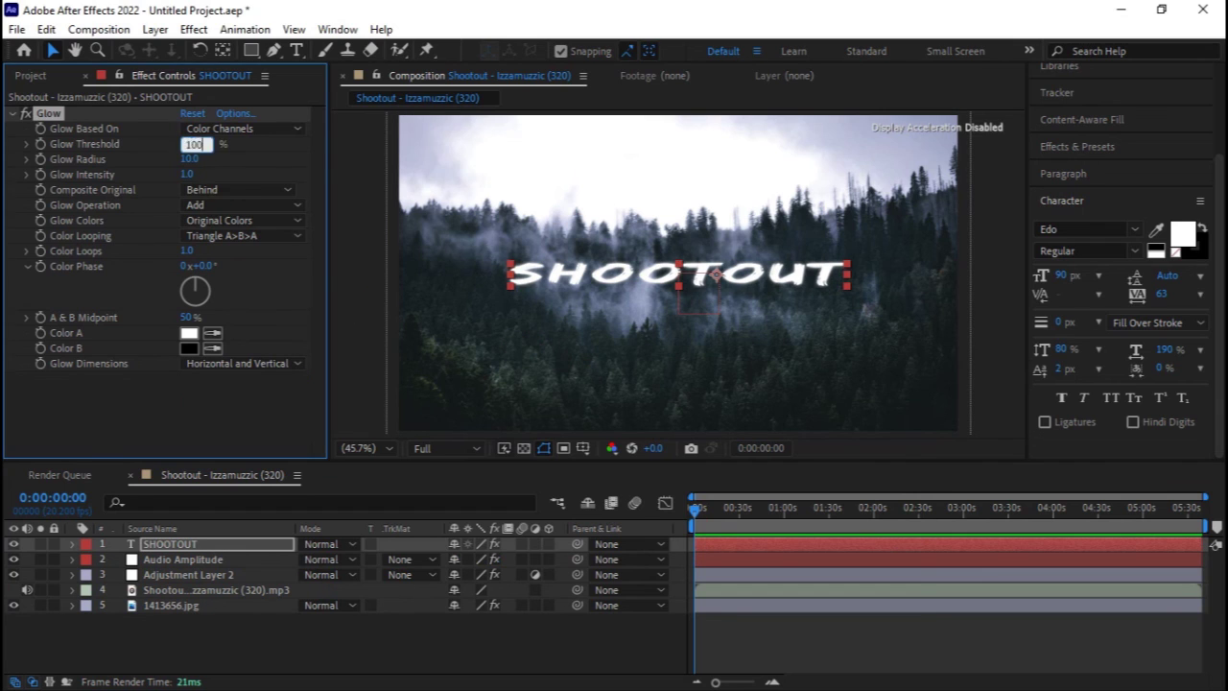
left_click(205, 161)
type("50")
left_click(511, 483)
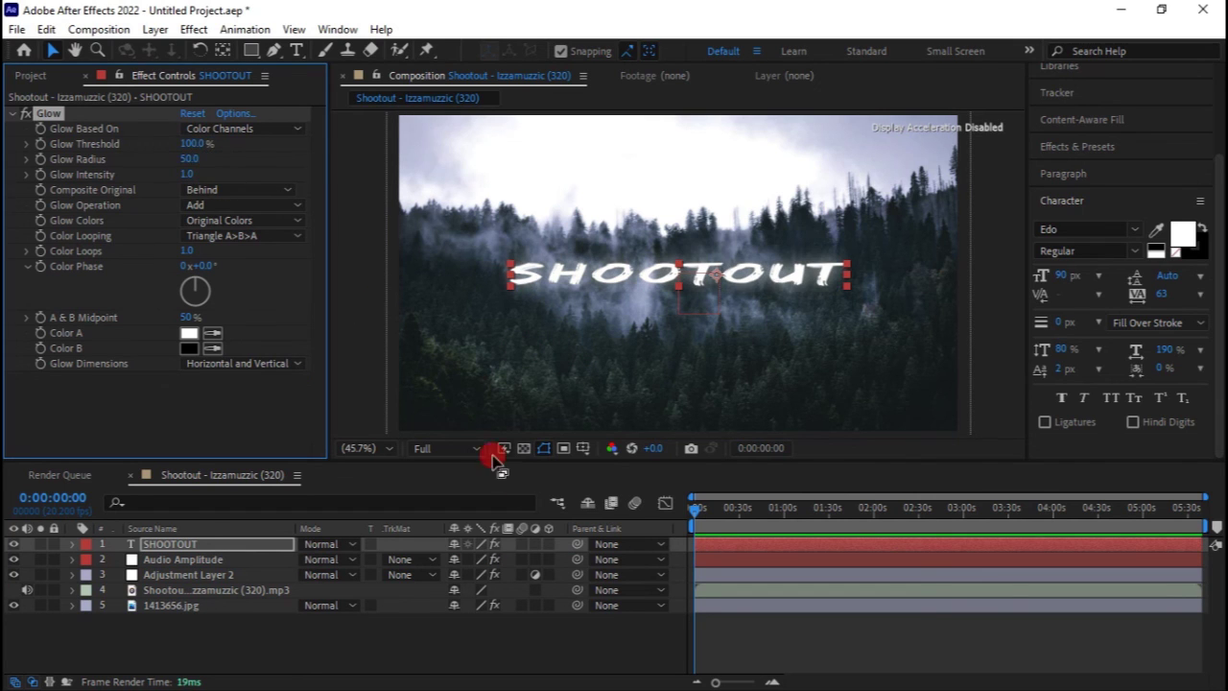
left_click_drag(195, 159, 198, 173)
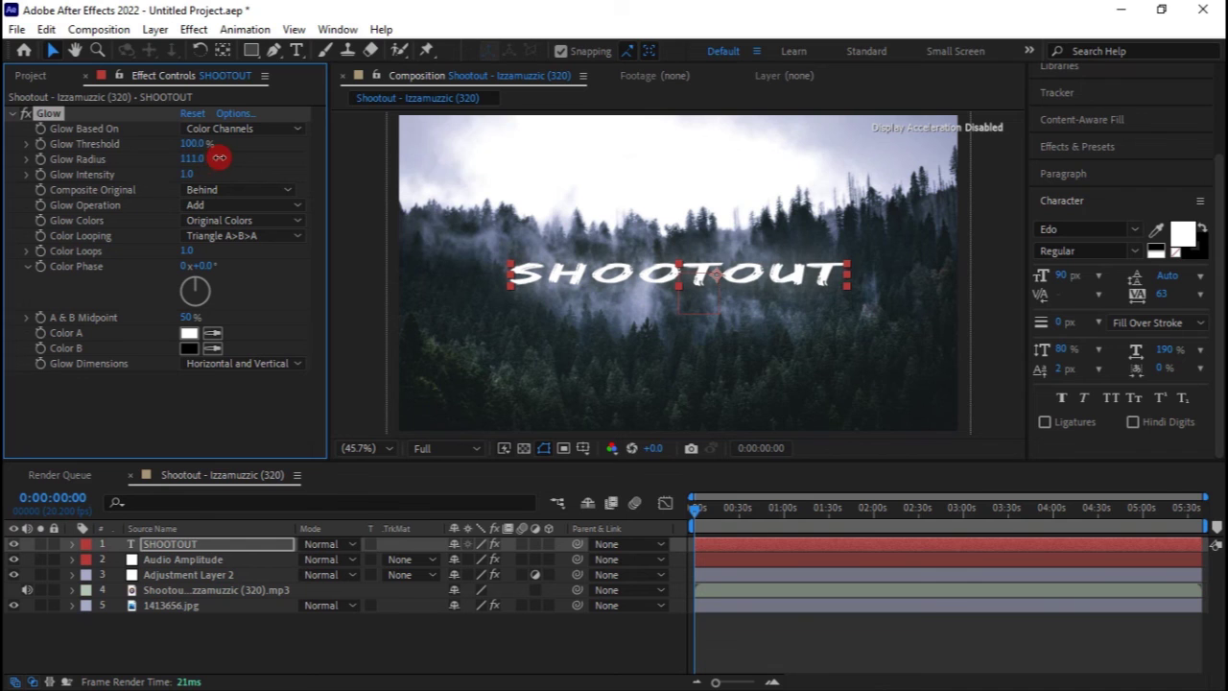
left_click(736, 655)
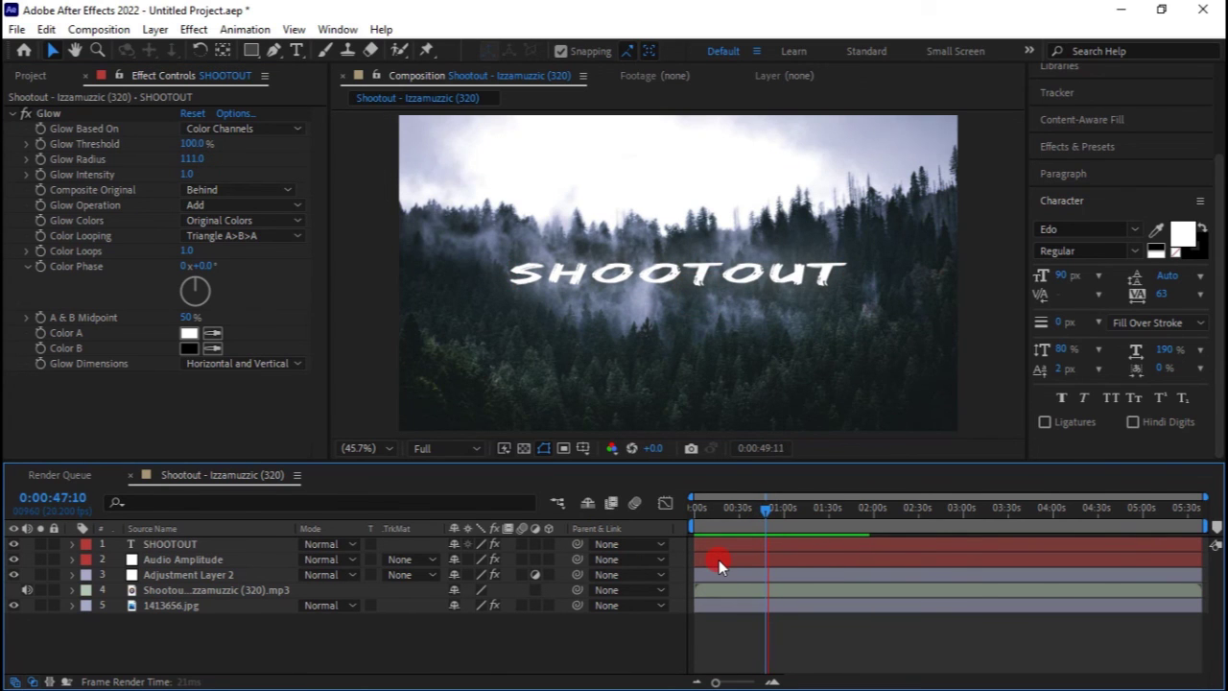
key("space")
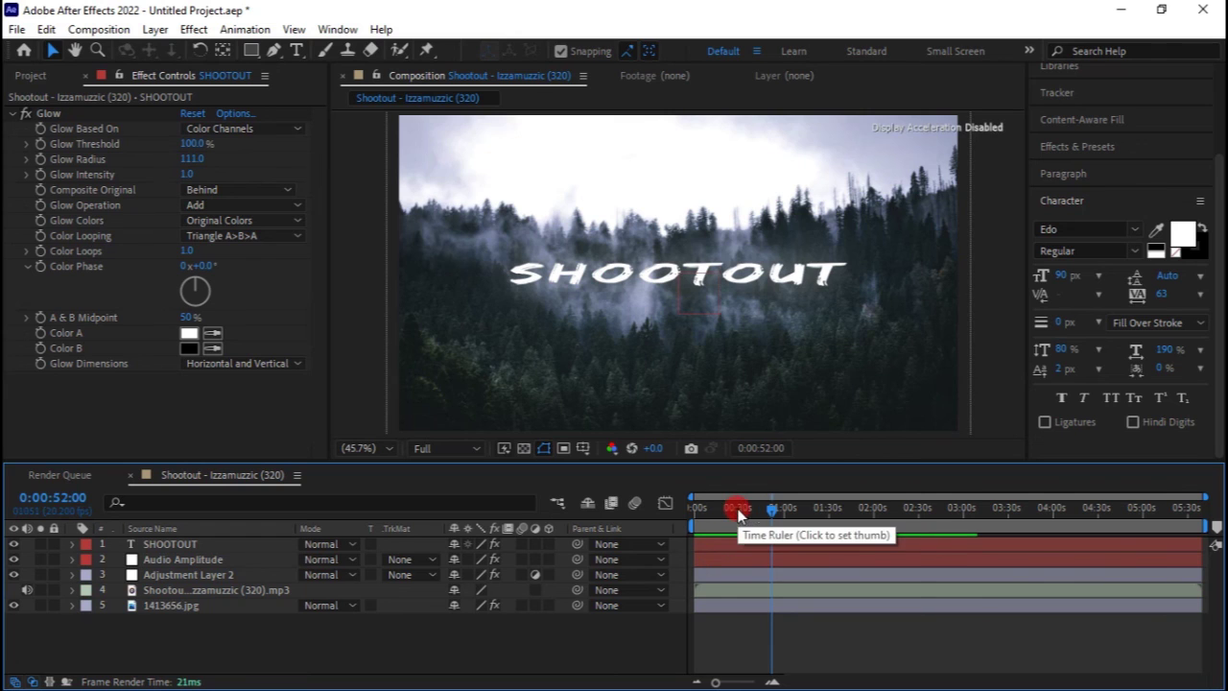
left_click(910, 562)
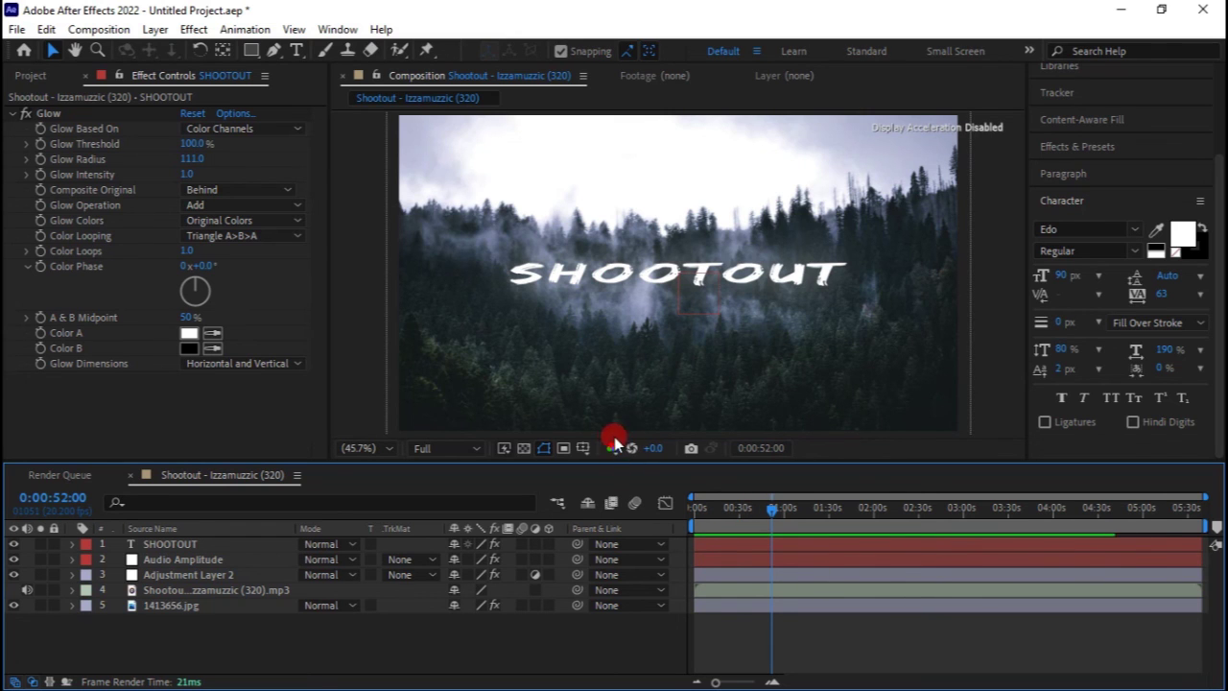